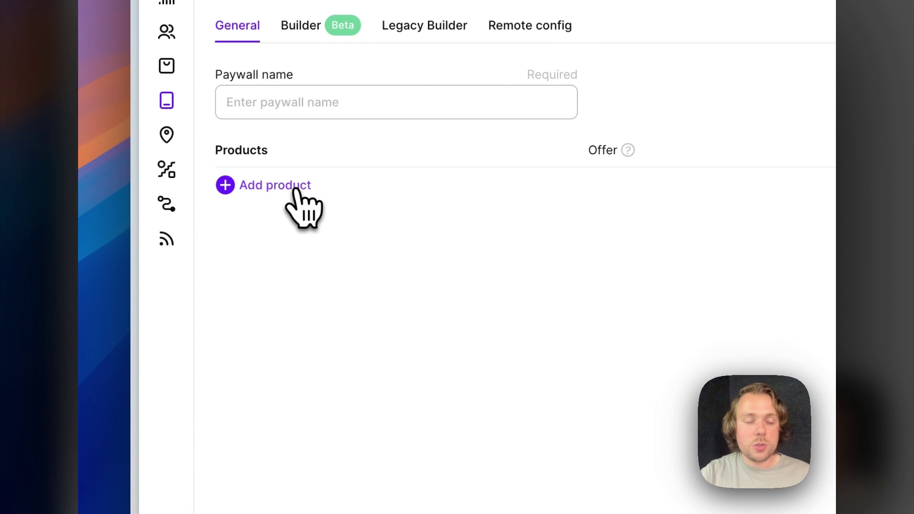
Add 1 Week Premium and 1 Month Premium as the paywall's two products.
click(300, 193)
click(310, 257)
click(290, 313)
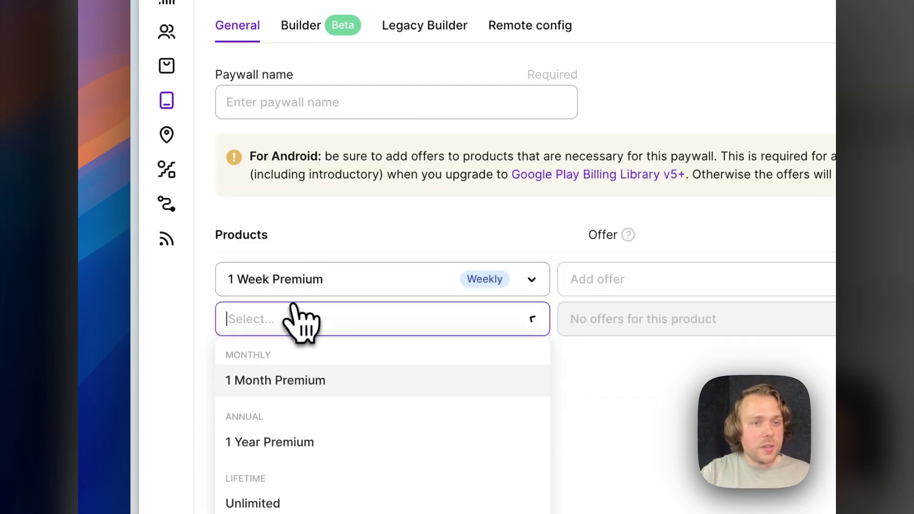
click(307, 381)
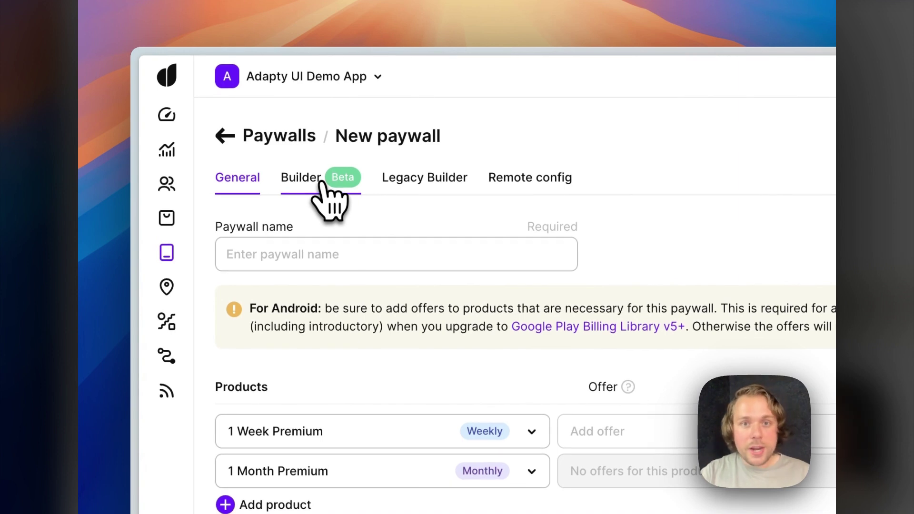
In the Builder, apply X template #17, the 'Join now and save with our best deal!' timer design.
click(319, 183)
click(341, 409)
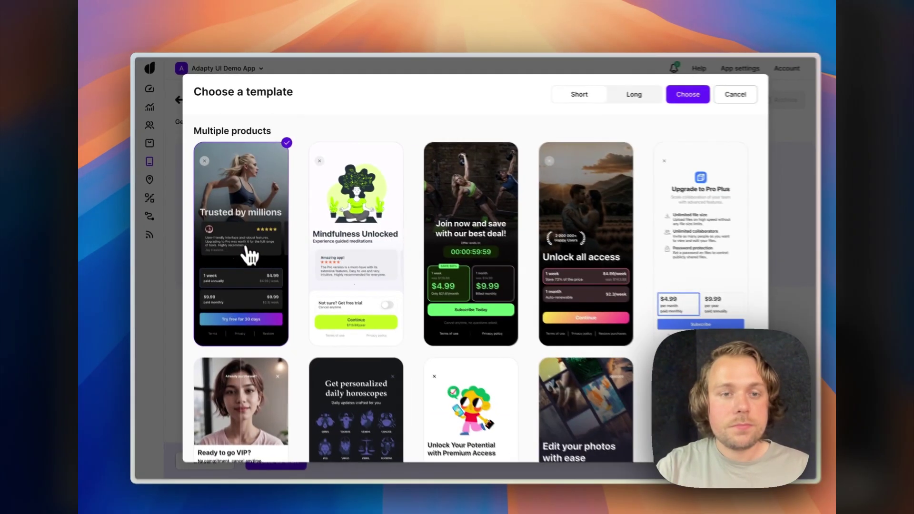
scroll(410, 200, down, 2)
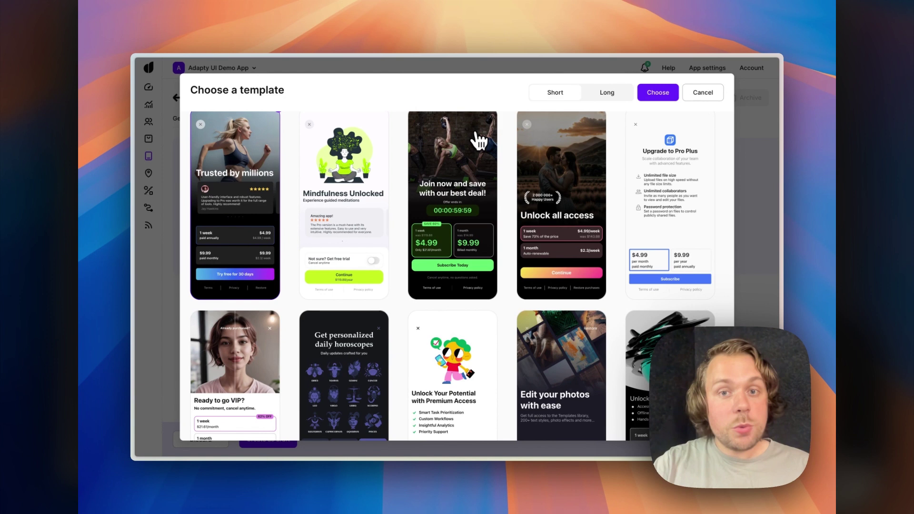
scroll(455, 210, up, 1)
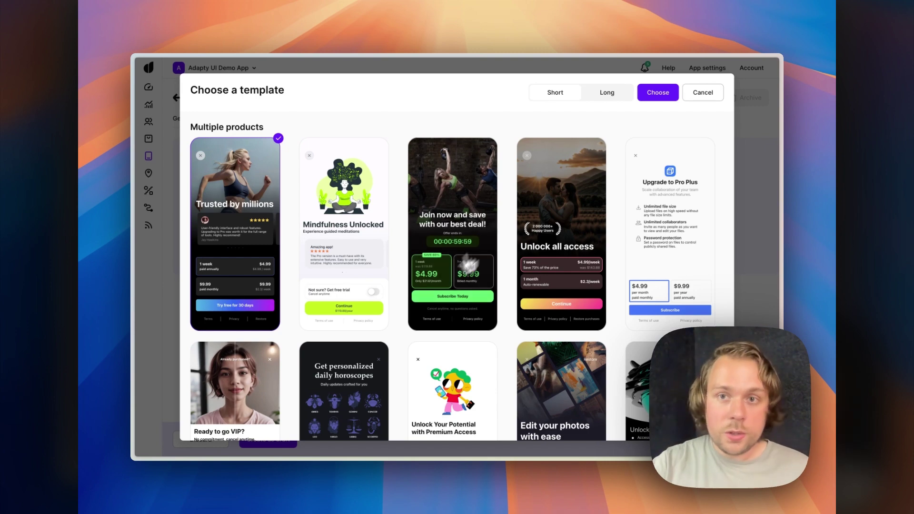
click(607, 92)
click(330, 254)
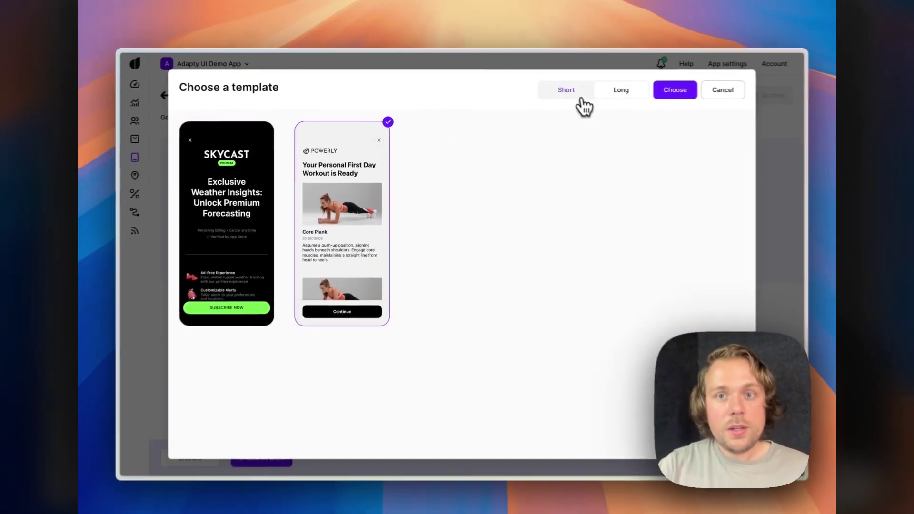
click(659, 77)
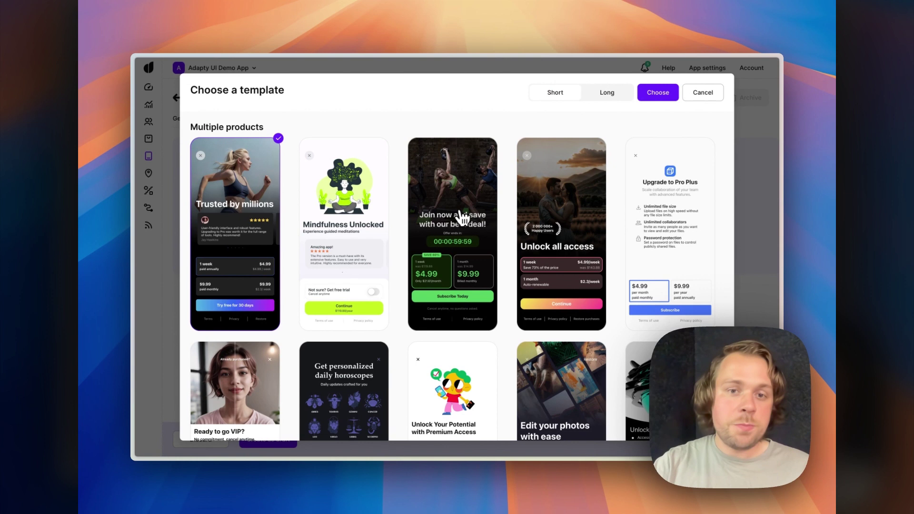
click(462, 219)
click(659, 96)
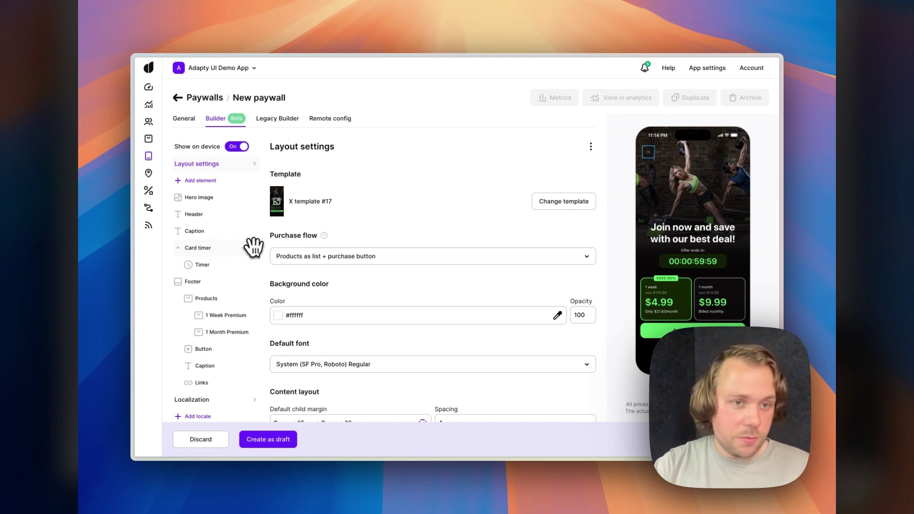
Move the card timer row, then delete the 'Offer ends in:' caption via its actions menu.
drag(255, 246, 196, 241)
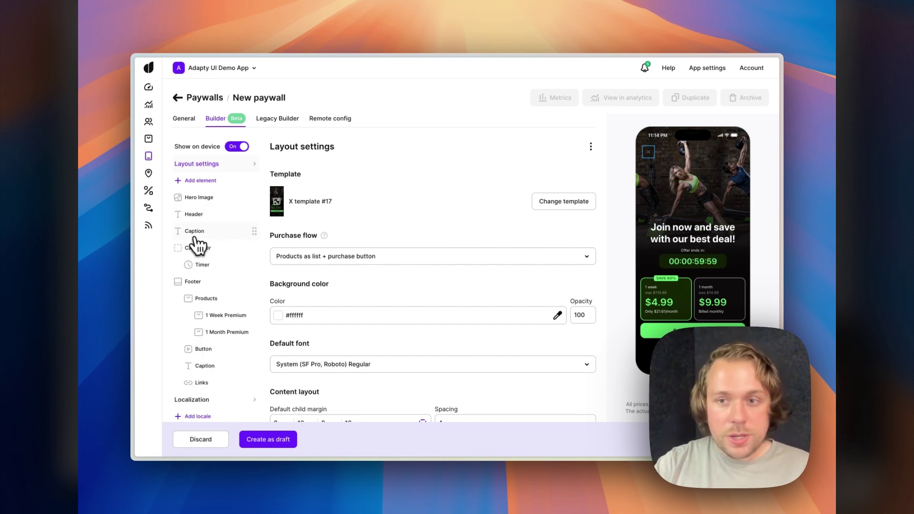
click(195, 232)
click(592, 149)
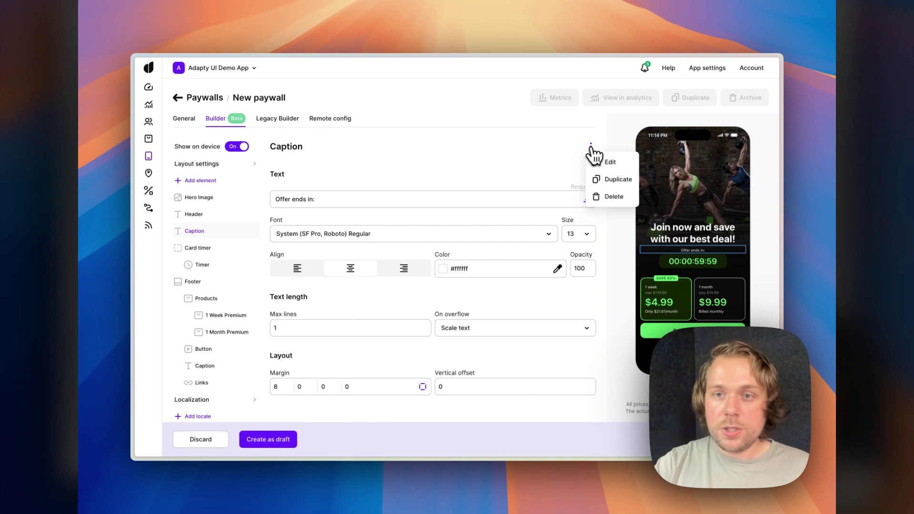
click(603, 195)
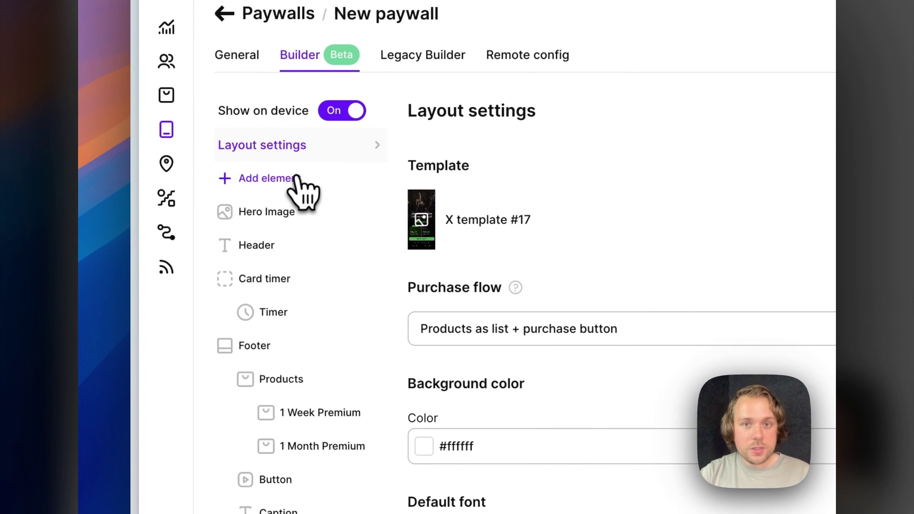
Try headline text size 46, then set it back to 34.
click(210, 181)
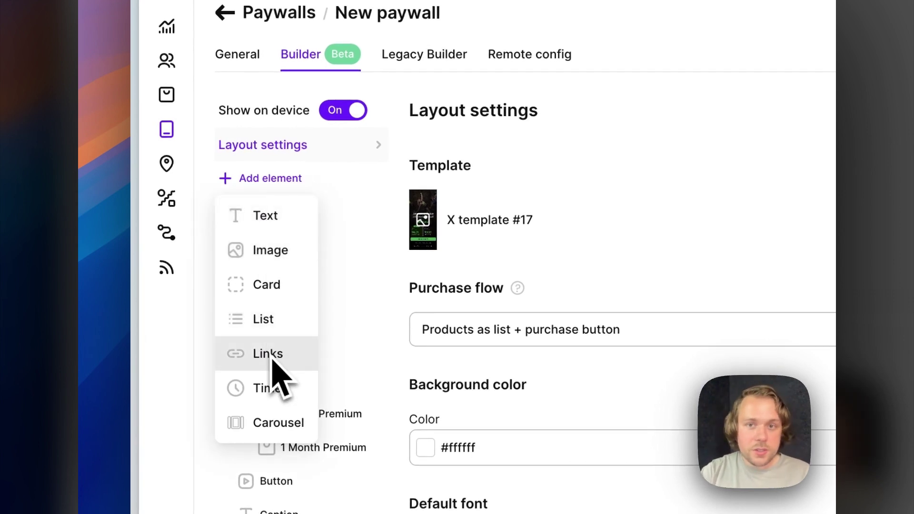
click(574, 193)
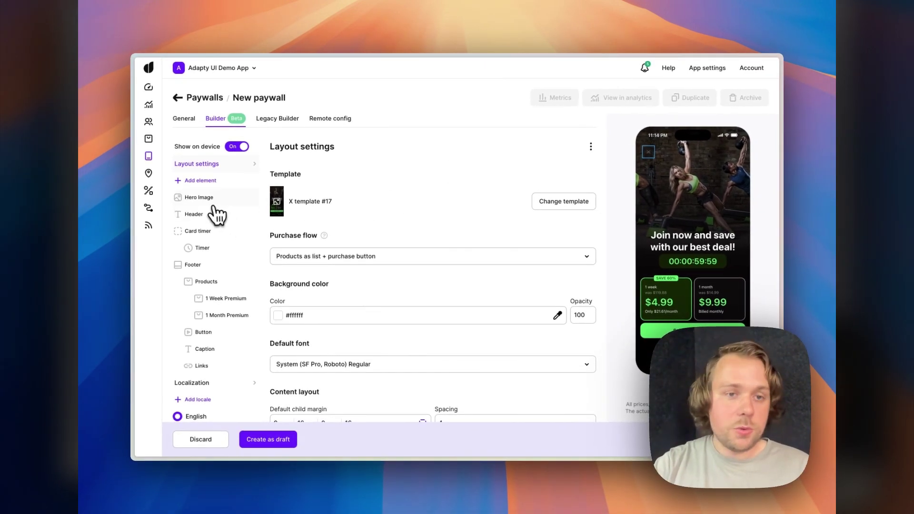
click(214, 215)
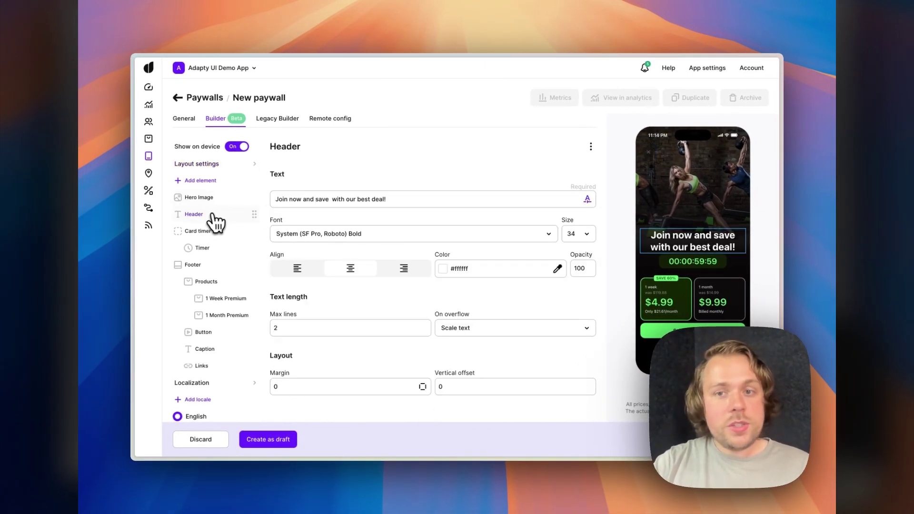
click(588, 200)
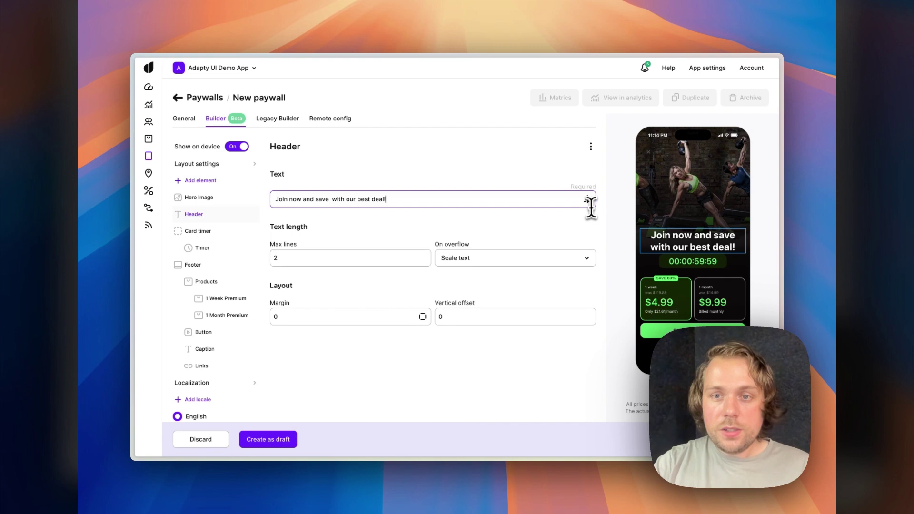
click(587, 200)
click(579, 233)
scroll(572, 324, down, 1)
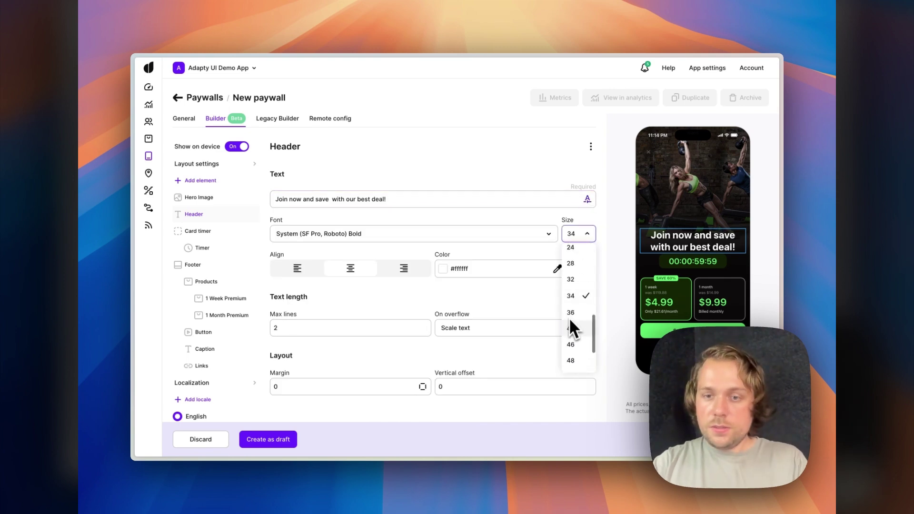
click(571, 357)
click(586, 235)
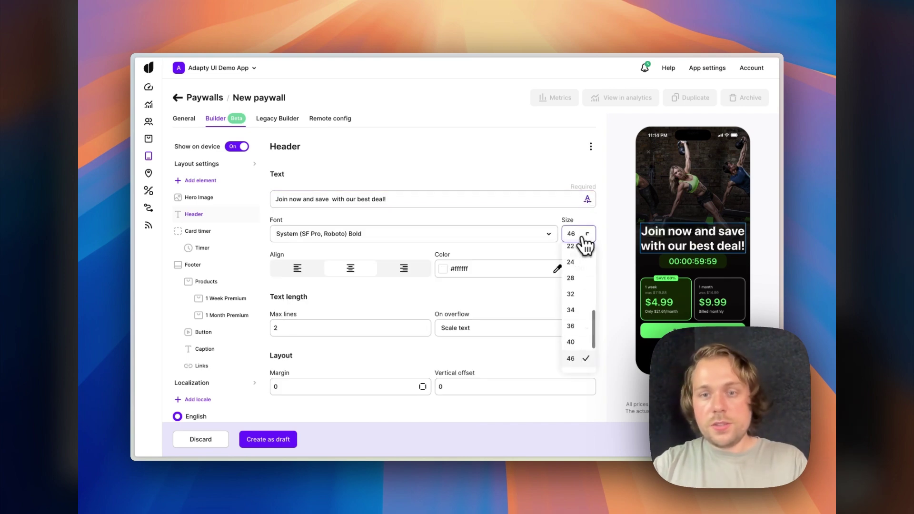
click(571, 310)
Set the headline font to System (SF Pro, Roboto) Semibold, keeping it centre-aligned.
click(472, 234)
click(360, 368)
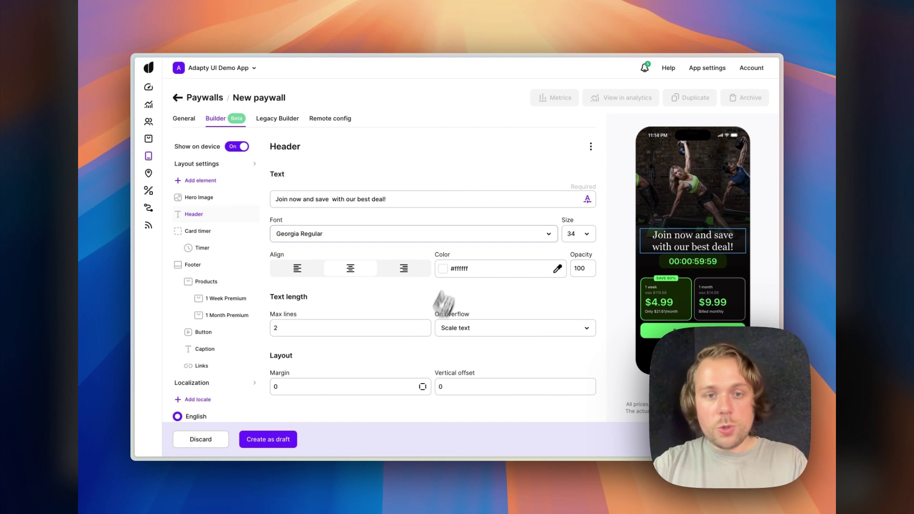
click(420, 238)
mouse_move(390, 305)
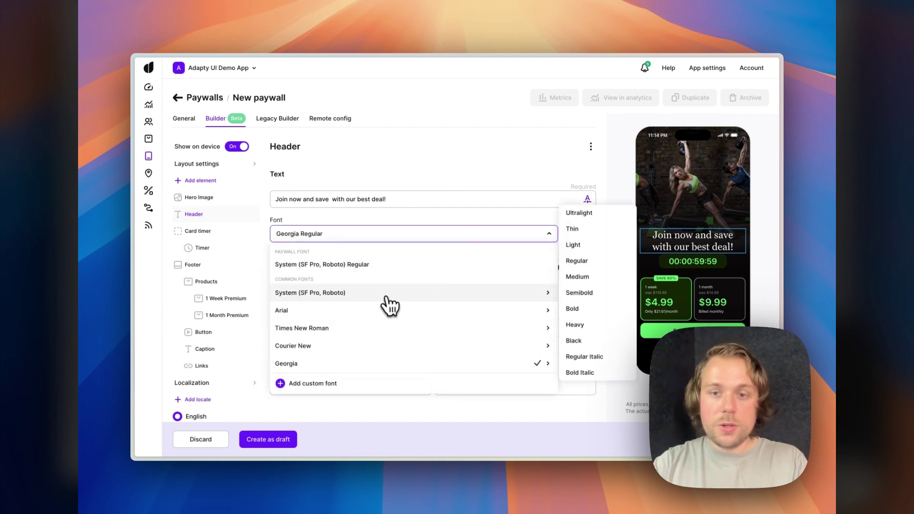
click(578, 293)
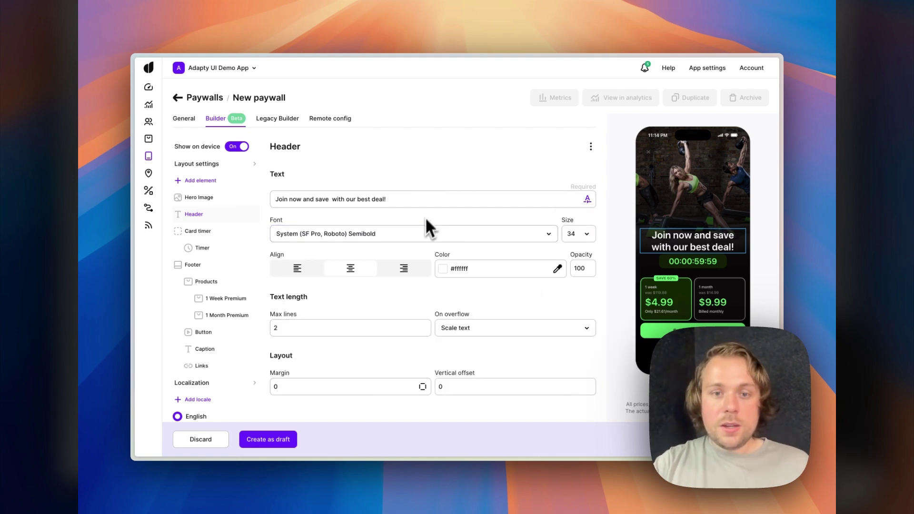
click(404, 269)
click(362, 270)
click(459, 269)
scroll(447, 272, down, 1)
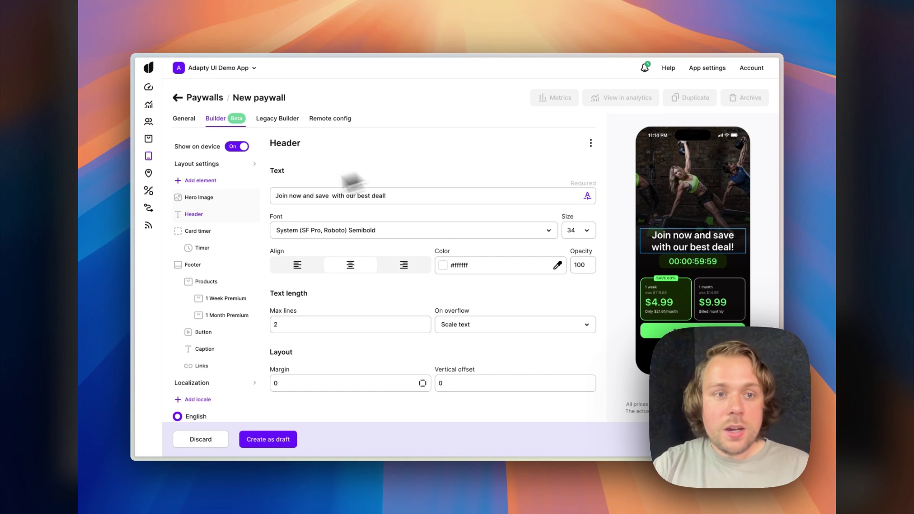
Add an image element above the headline, then delete it again.
click(213, 180)
click(202, 217)
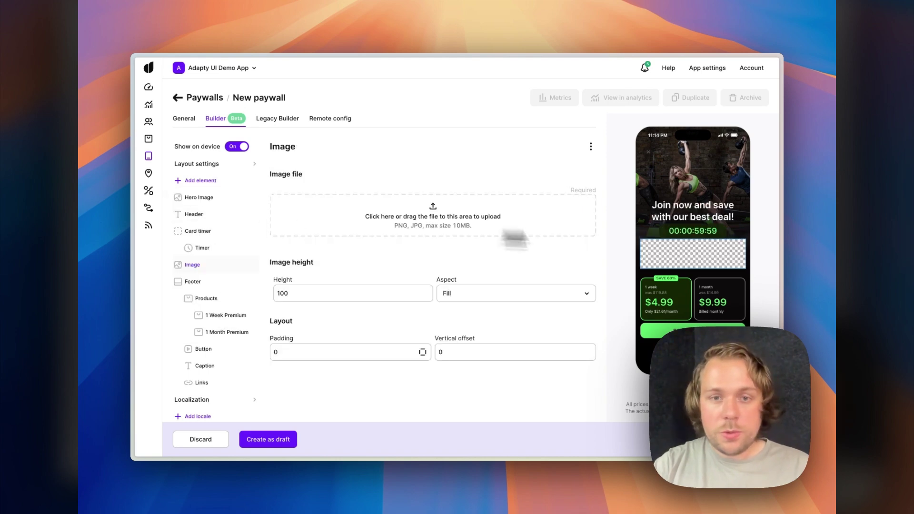
mouse_move(248, 267)
mouse_down()
mouse_move(241, 210)
mouse_move(259, 208)
mouse_move(246, 263)
mouse_up()
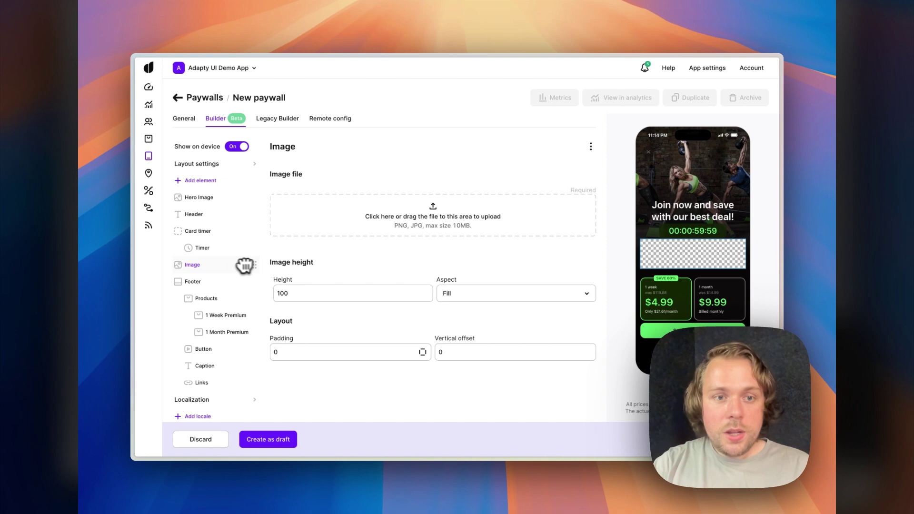
click(591, 146)
click(612, 197)
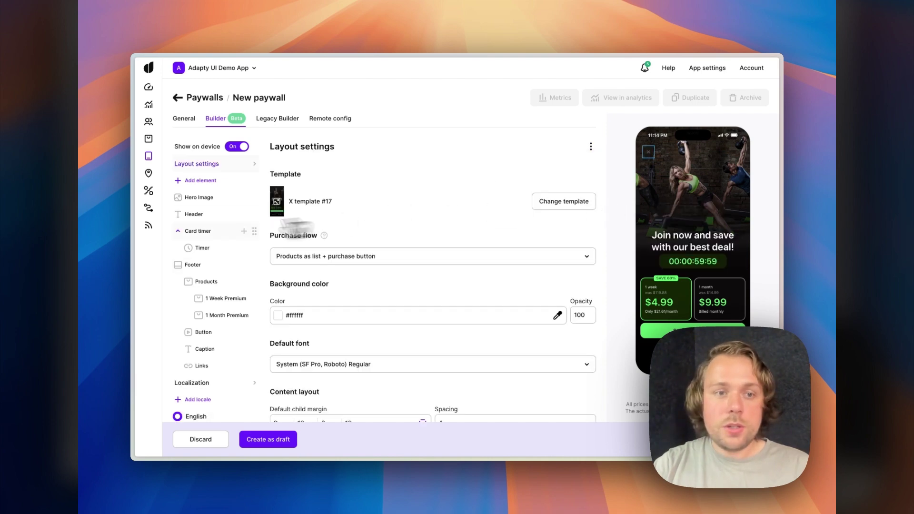
Angle the hero image's linear-gradient tint diagonally and close the colour picker.
click(198, 197)
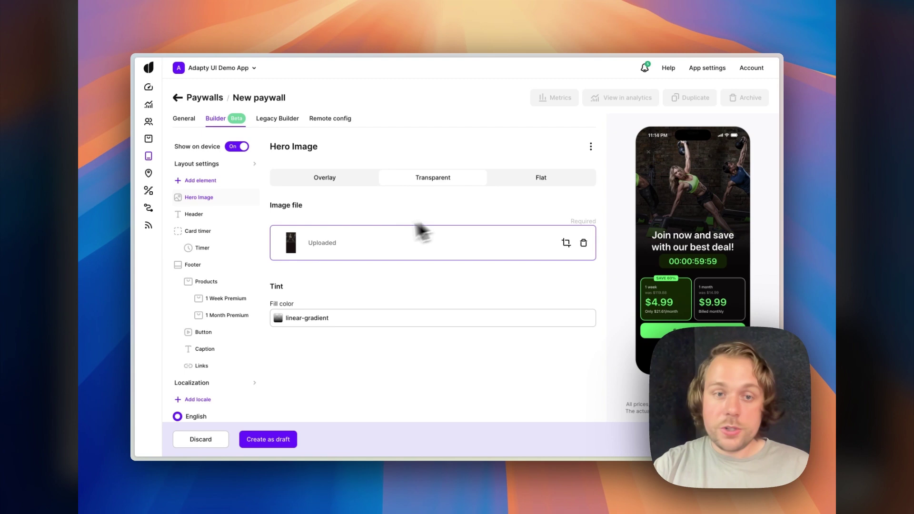
click(286, 319)
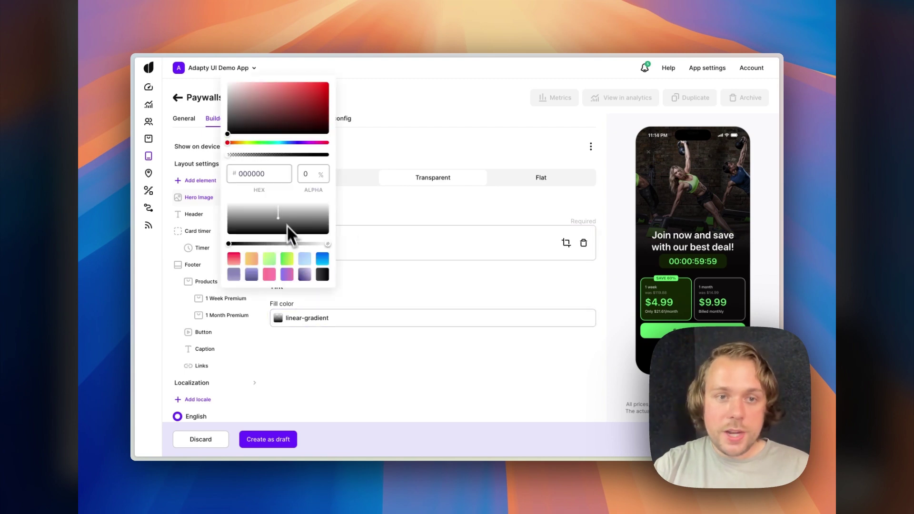
mouse_move(278, 210)
mouse_down()
mouse_move(297, 225)
mouse_move(267, 230)
mouse_move(267, 205)
mouse_move(283, 213)
mouse_up()
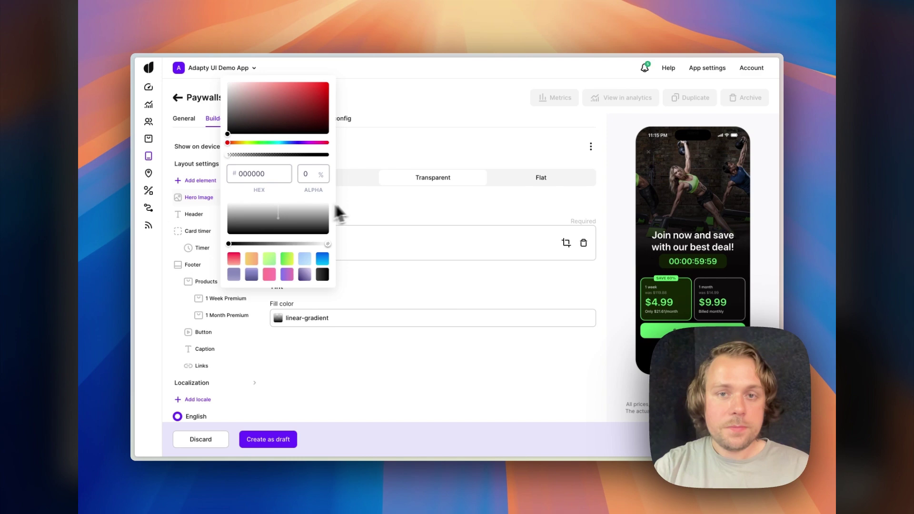
click(337, 208)
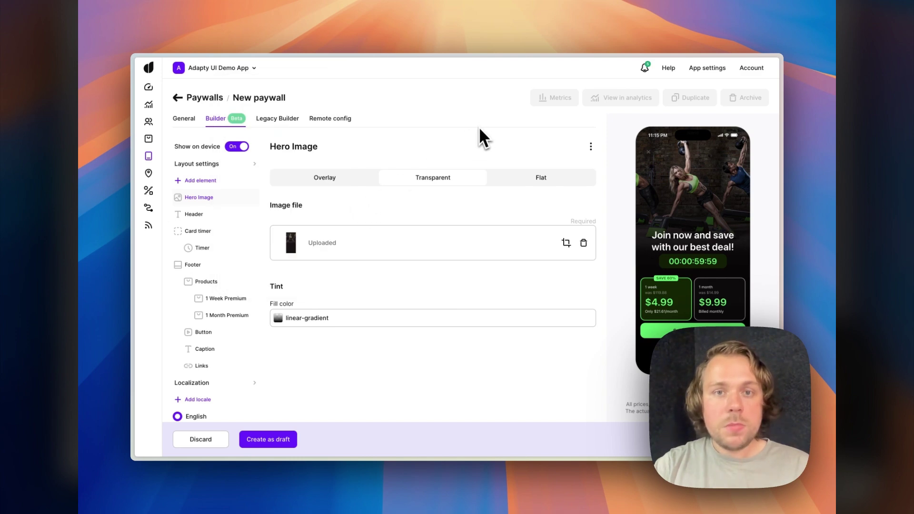
Review the timer's format options, keeping the colon separator.
click(215, 249)
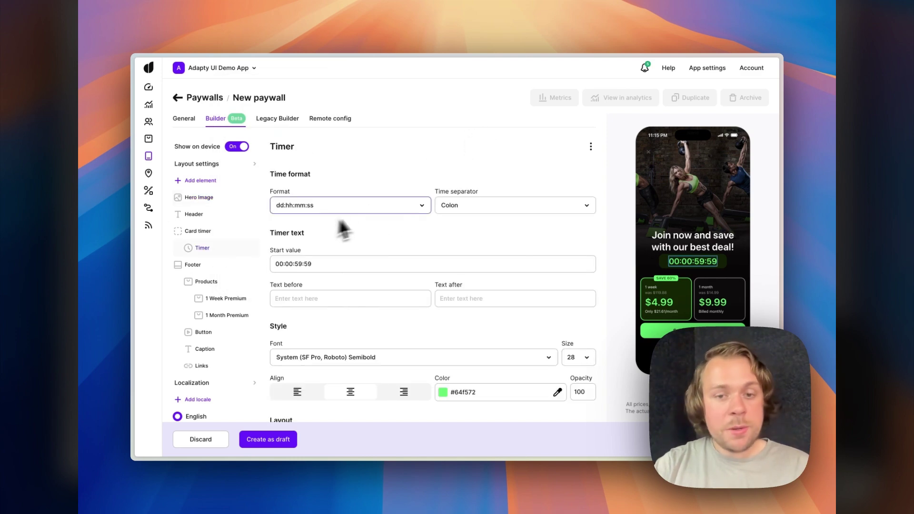
scroll(385, 235, down, 1)
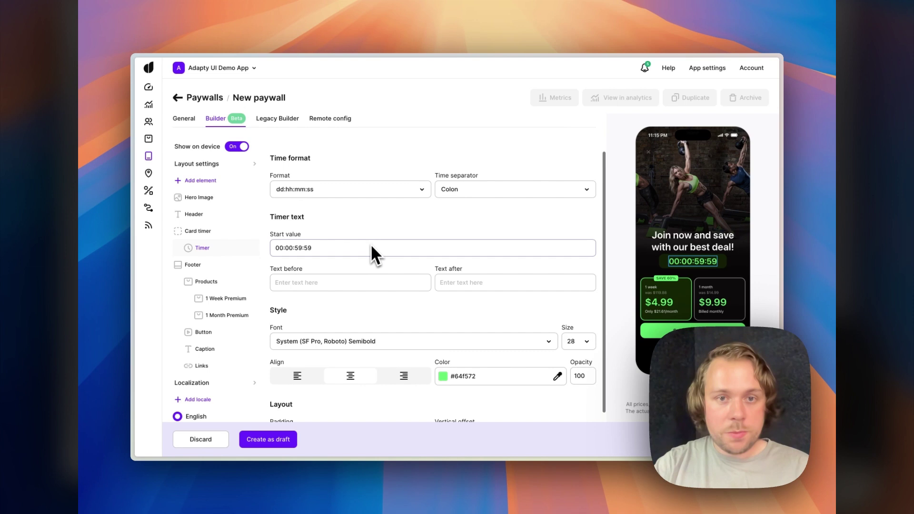
click(350, 190)
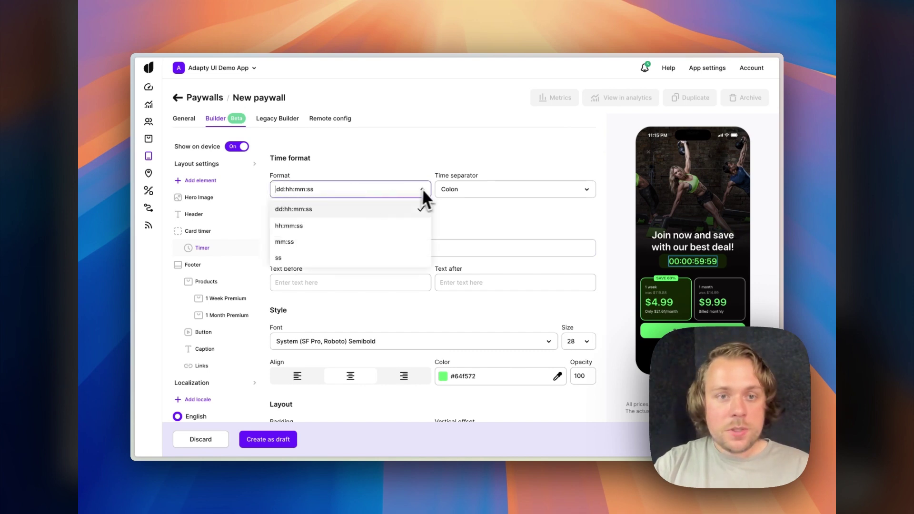
click(451, 191)
click(396, 169)
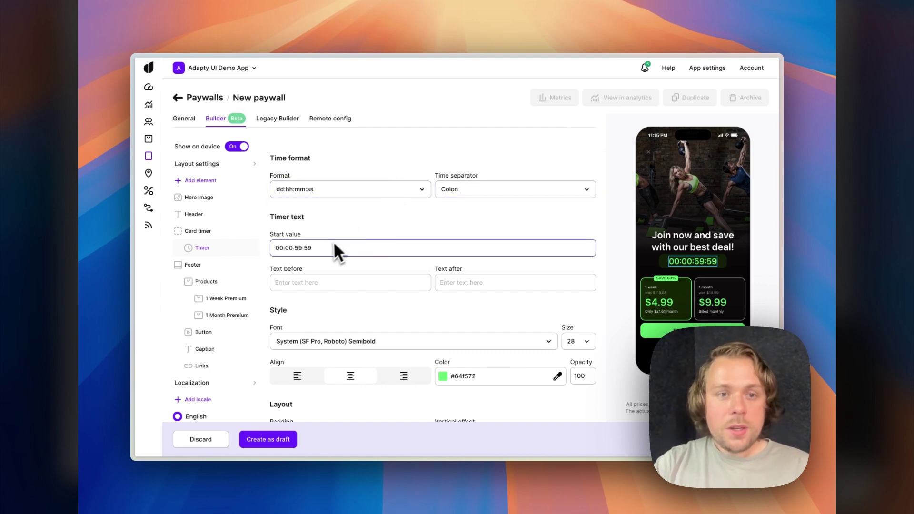
Set the timer's text before to 'ends in' and bring up Layout settings.
scroll(361, 213, down, 1)
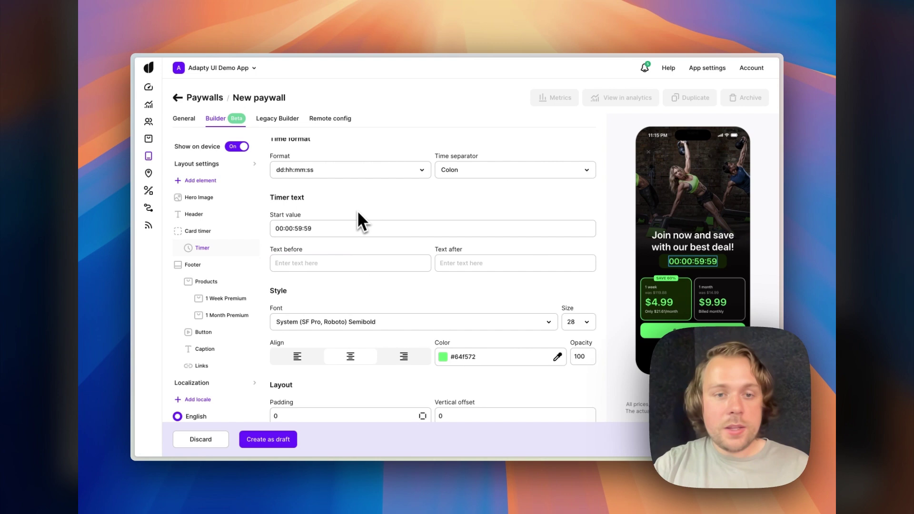
click(333, 263)
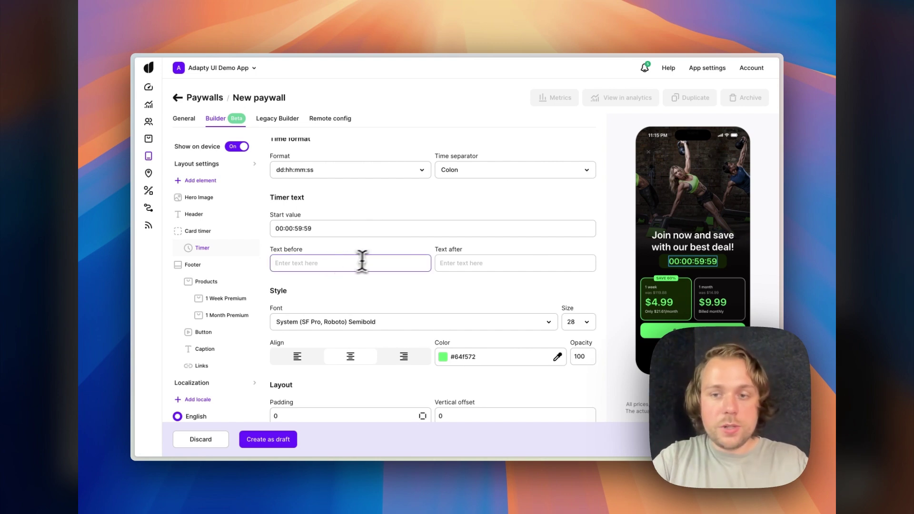
text(ends in)
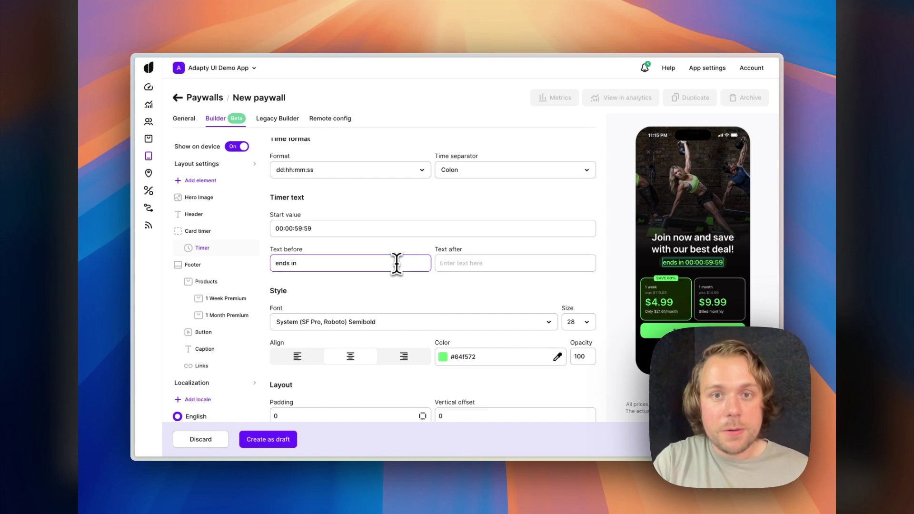
click(384, 200)
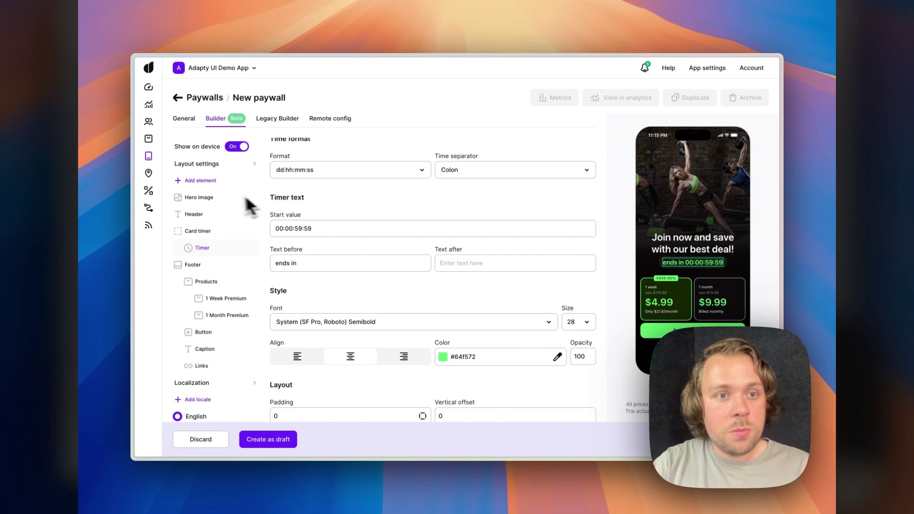
click(206, 181)
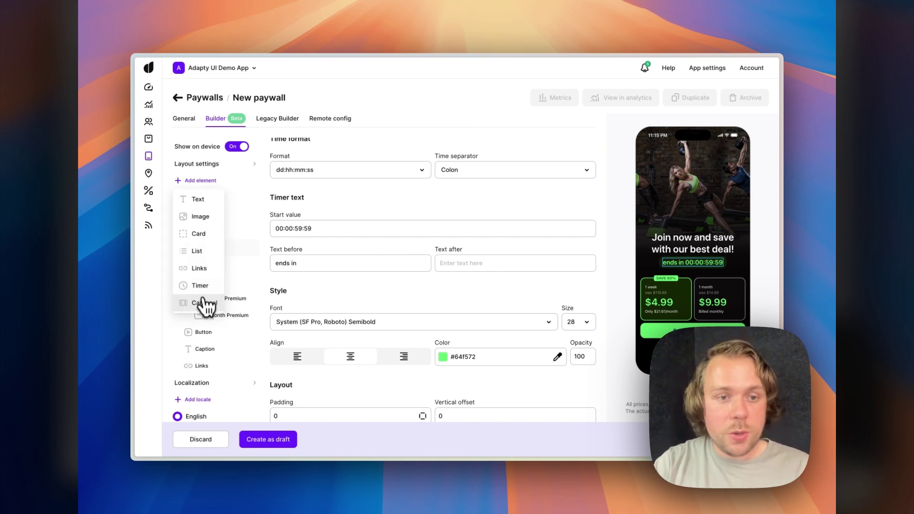
click(228, 167)
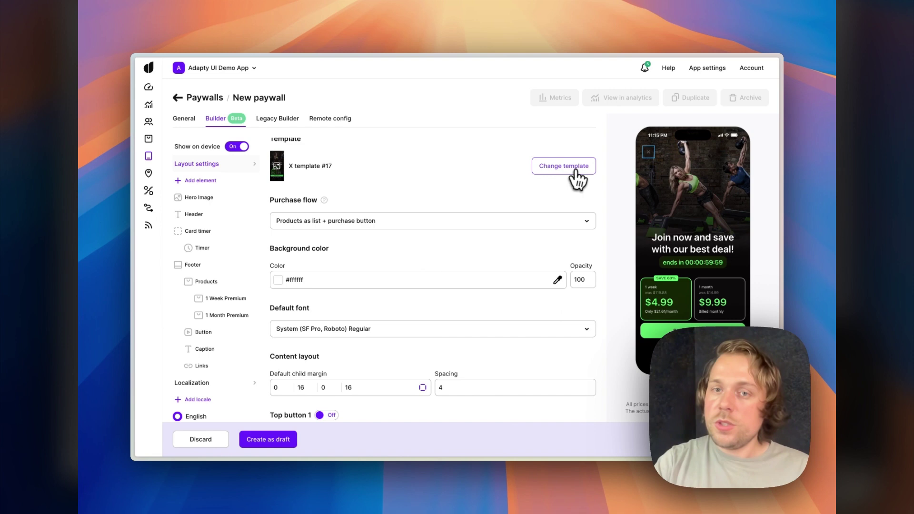
Replace the timer design with X template #15, 'Trusted by millions', confirming the change.
click(546, 196)
click(276, 257)
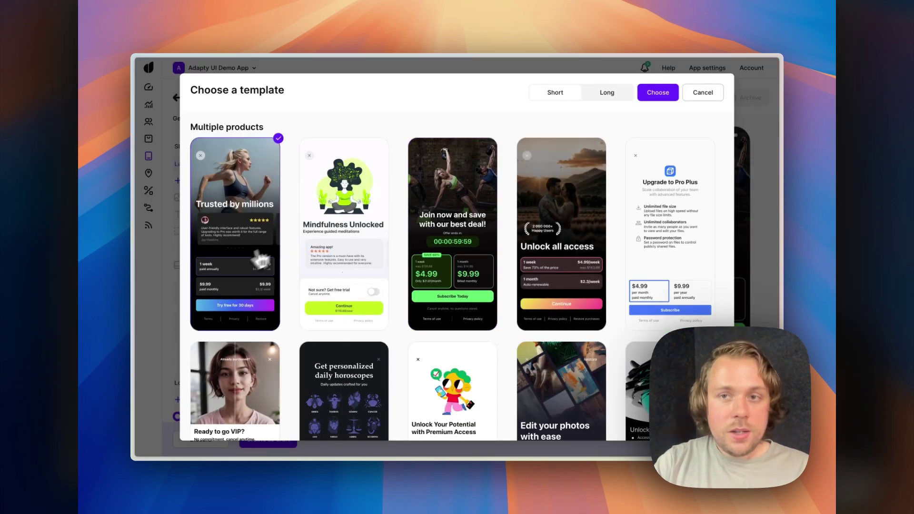
click(655, 97)
click(443, 285)
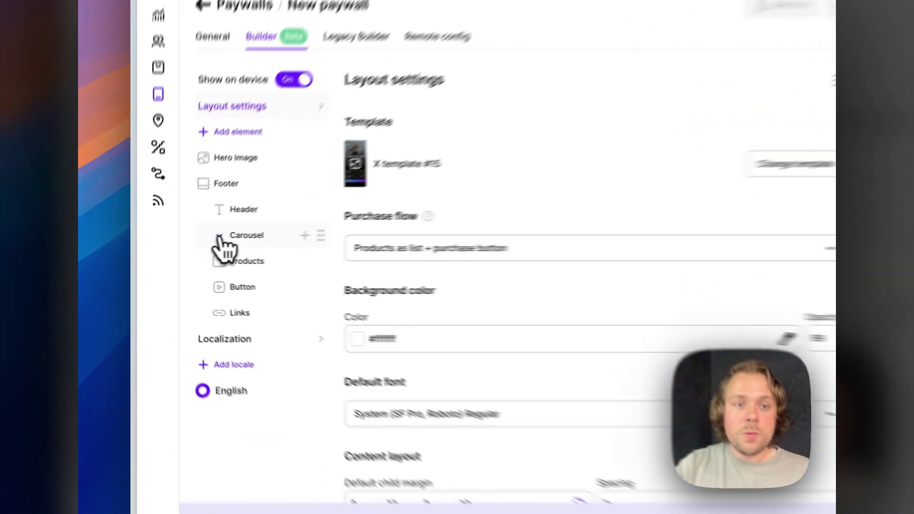
Expand the carousel and inspect its three reviews and review text settings.
click(197, 249)
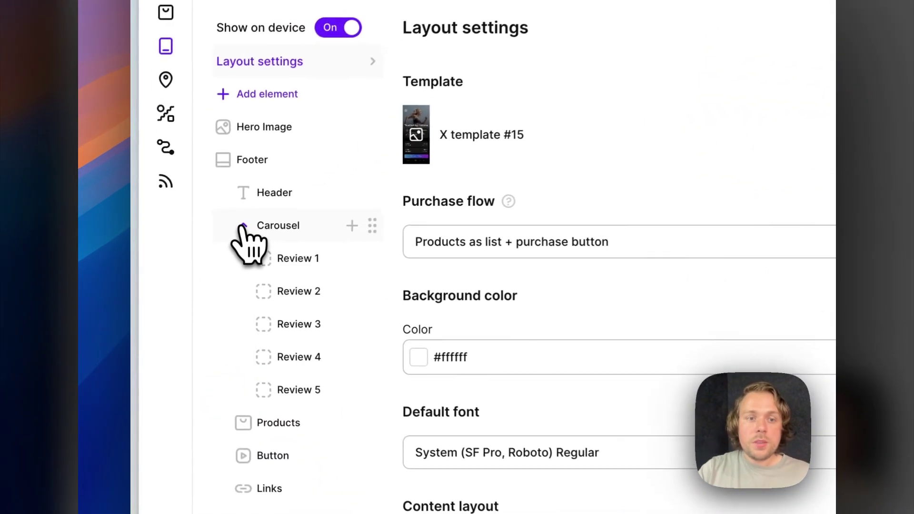
click(293, 252)
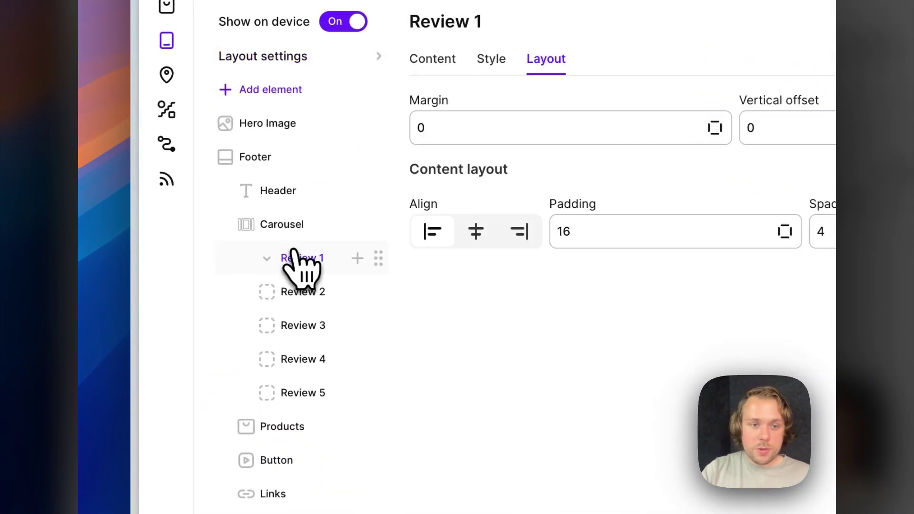
click(299, 289)
click(300, 325)
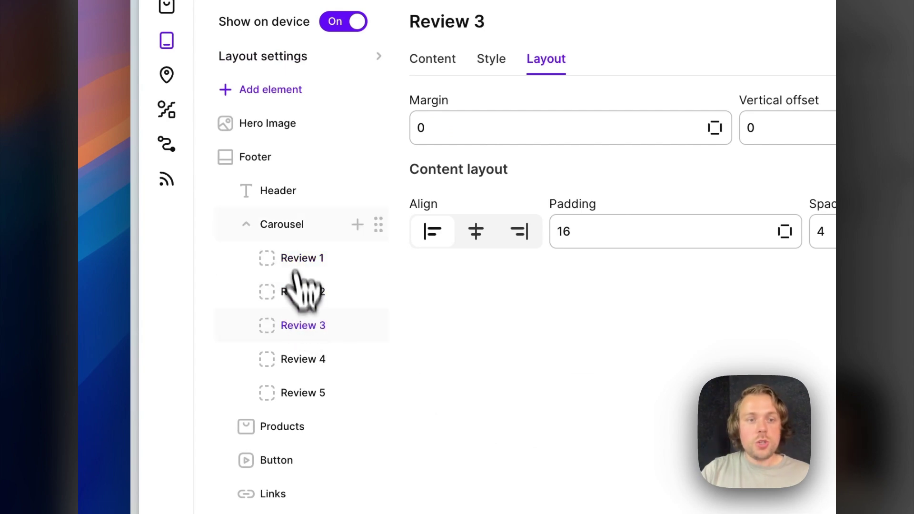
click(284, 225)
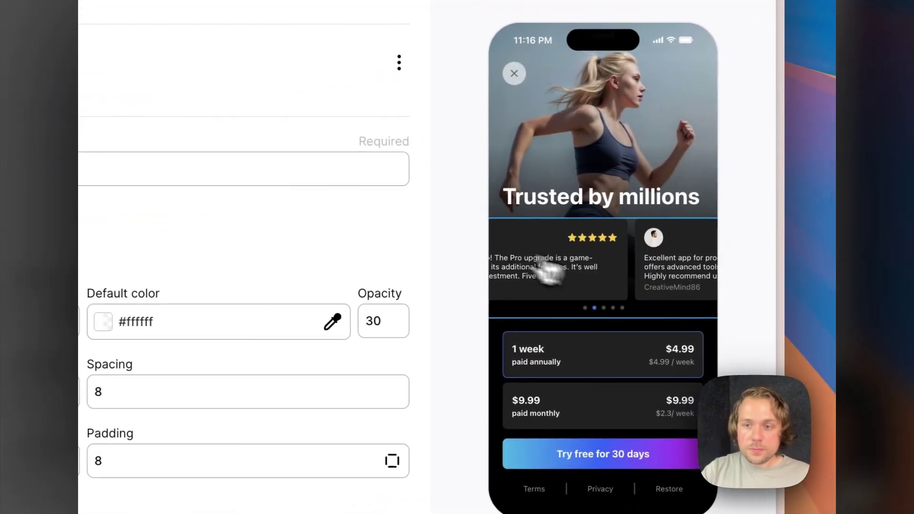
click(714, 271)
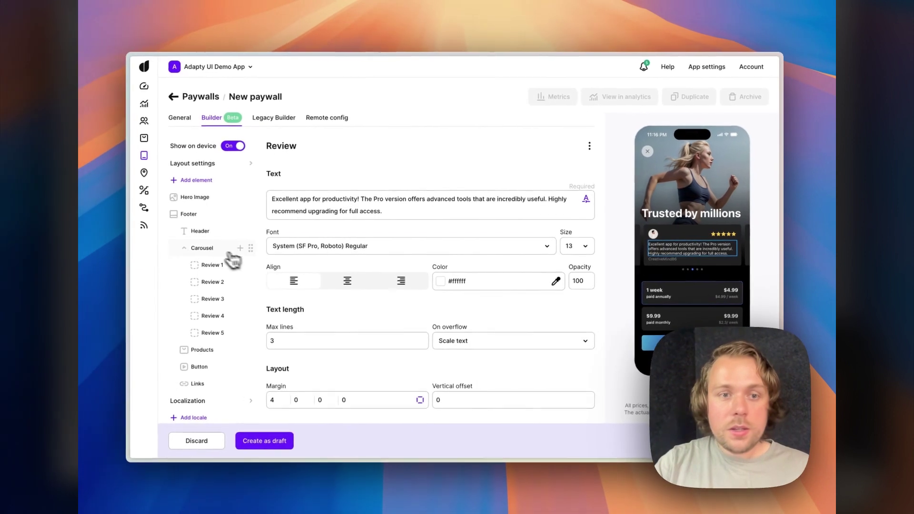
Turn on the carousel slide show (3000 ms per slide) and preview the scrolling.
click(210, 248)
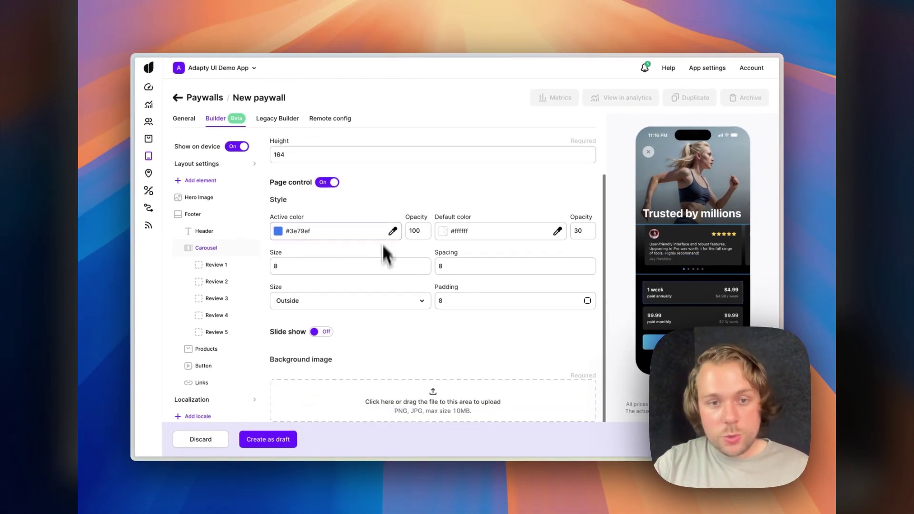
click(324, 333)
scroll(452, 343, down, 1)
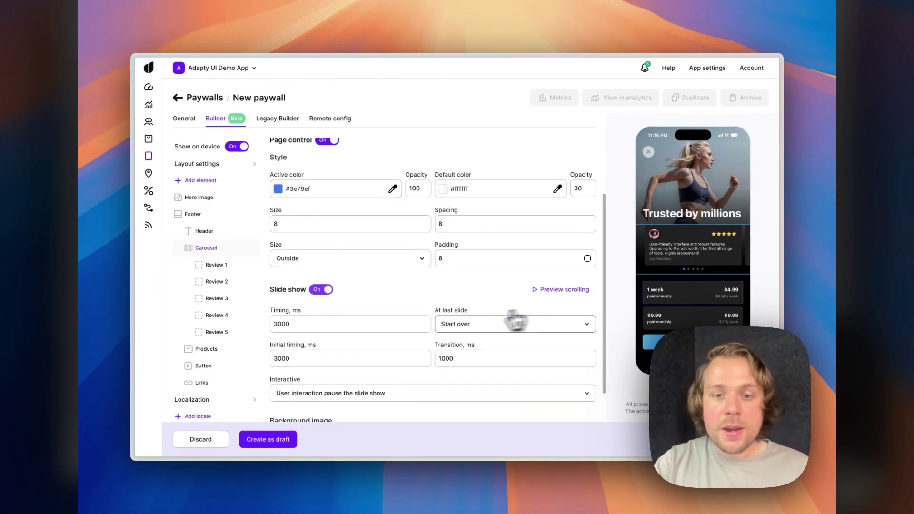
click(567, 290)
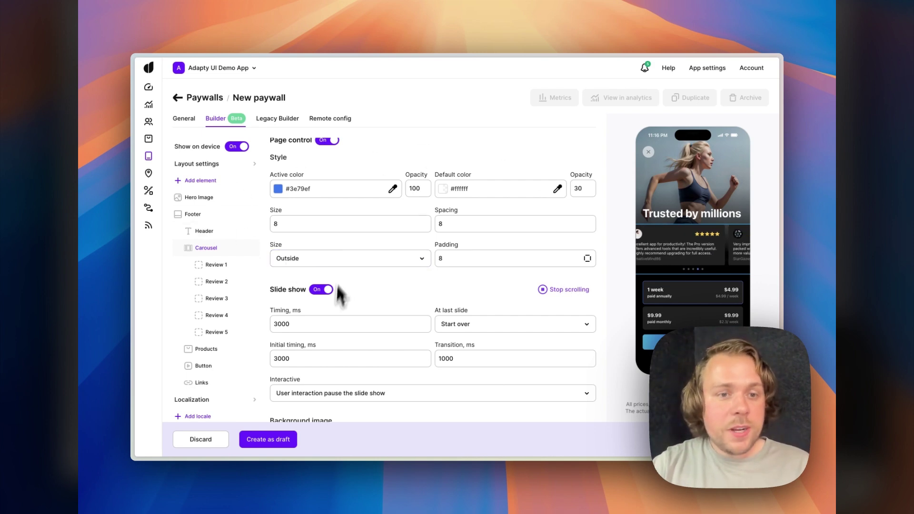
Stop the carousel preview and return to the paywall's Layout settings.
click(565, 290)
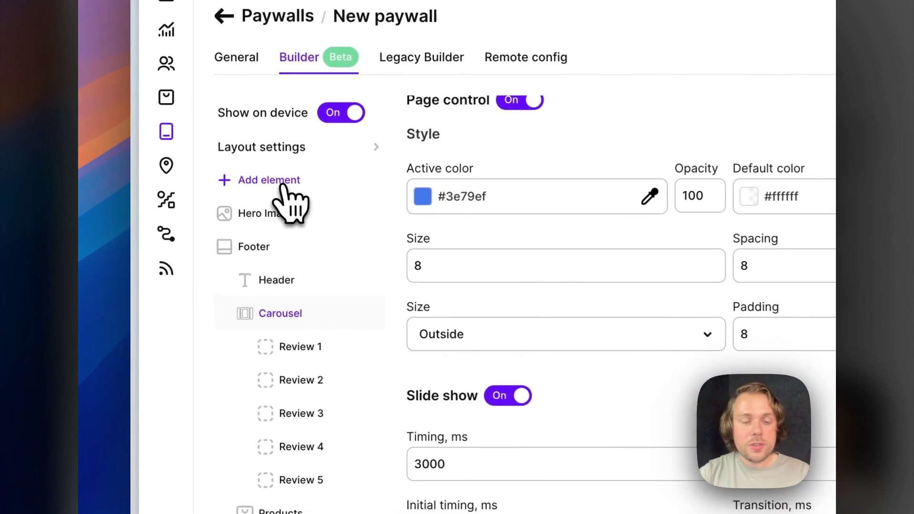
click(208, 182)
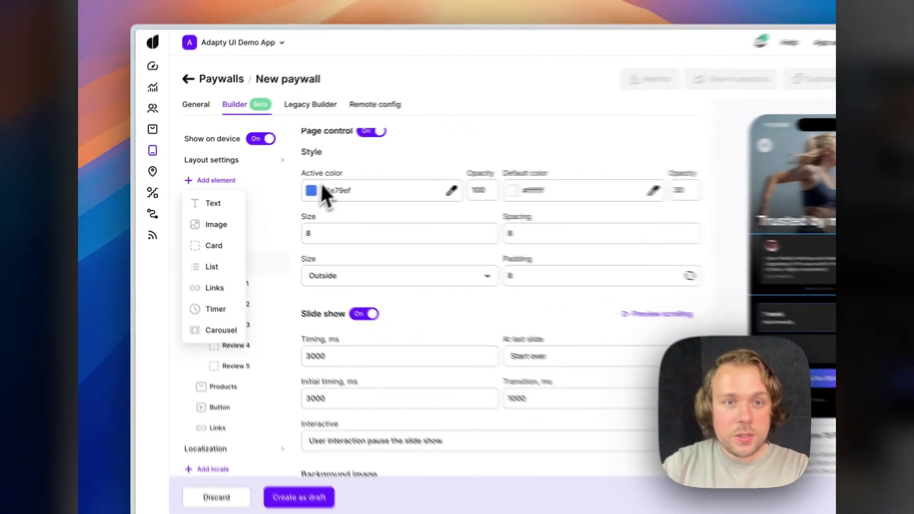
click(510, 170)
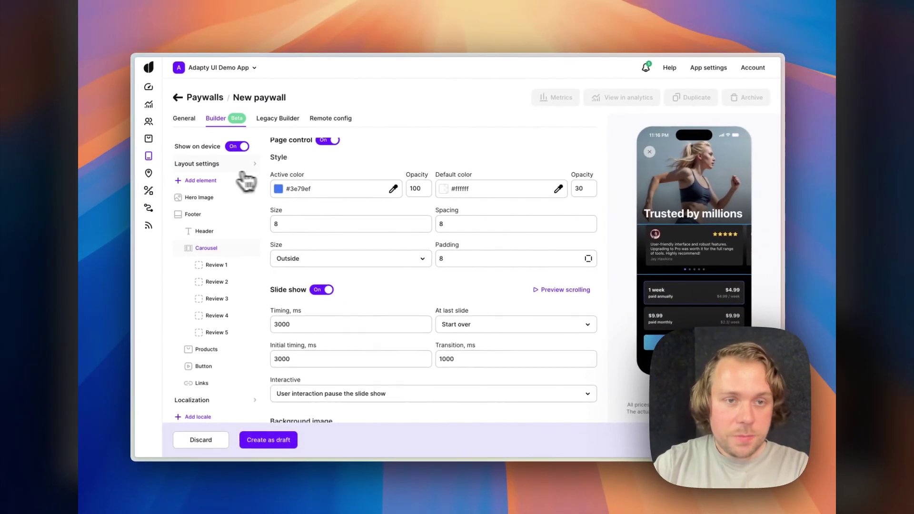
click(222, 167)
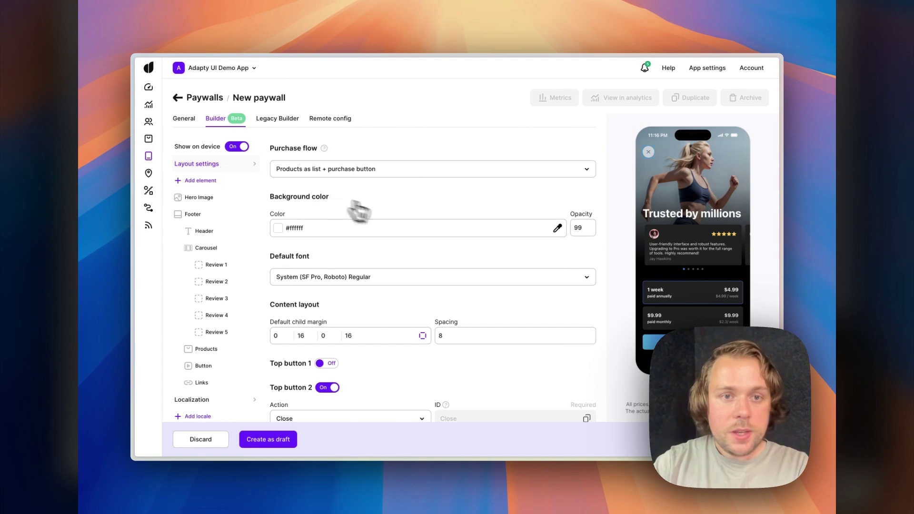
scroll(358, 210, up, 3)
Switch back to X template #17, 'Join now and save', confirming the replacement.
click(555, 205)
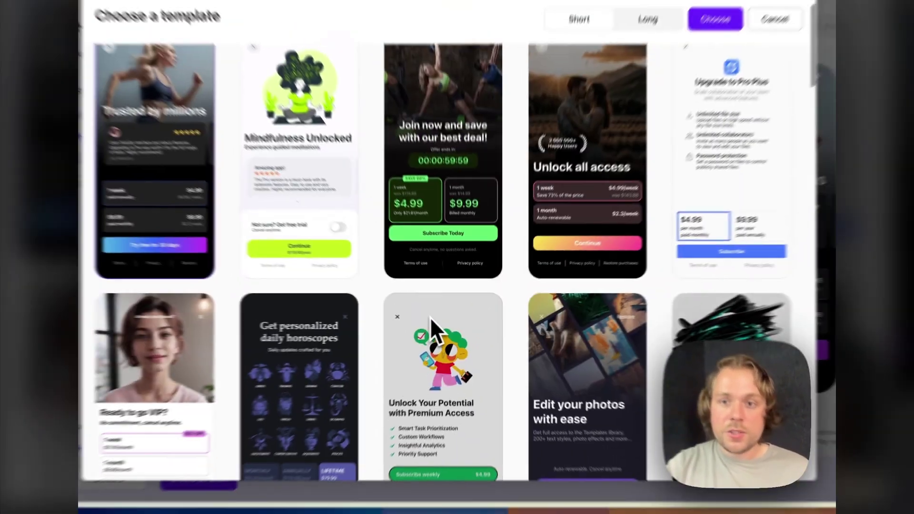
scroll(651, 199, up, 2)
scroll(650, 196, up, 1)
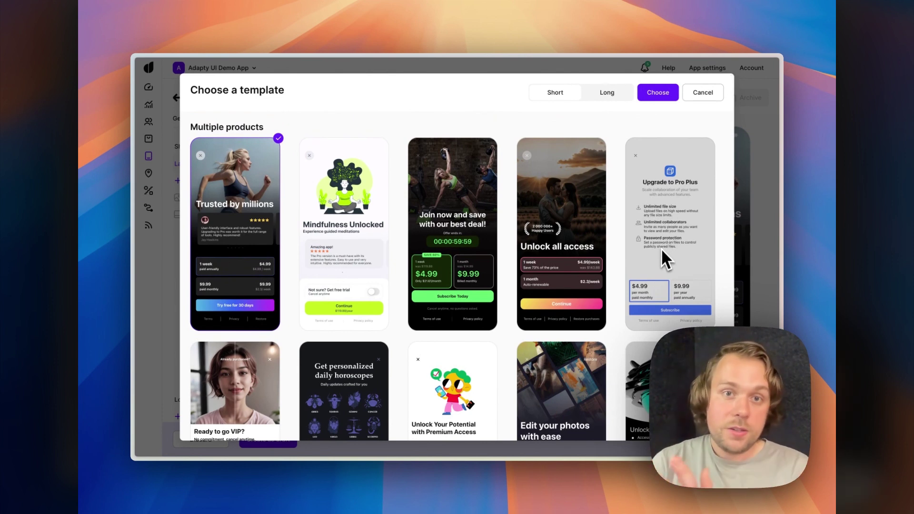
click(450, 246)
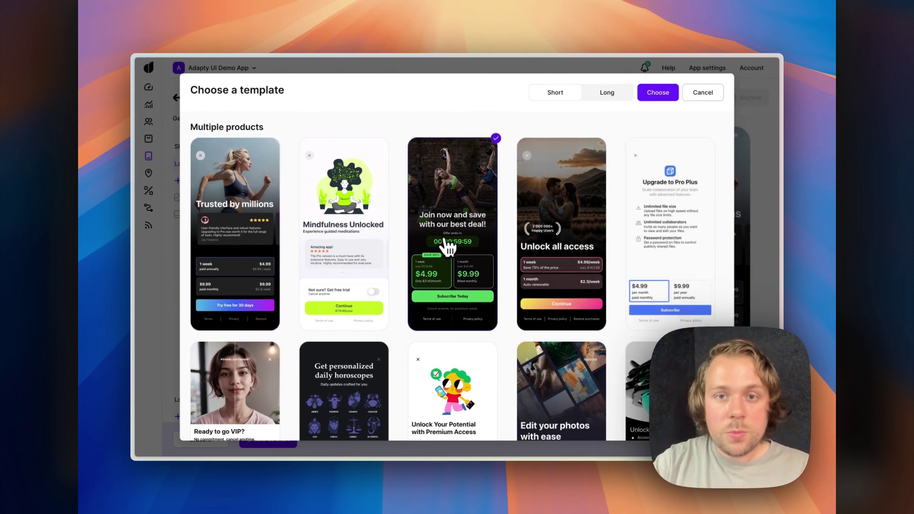
click(659, 93)
click(458, 283)
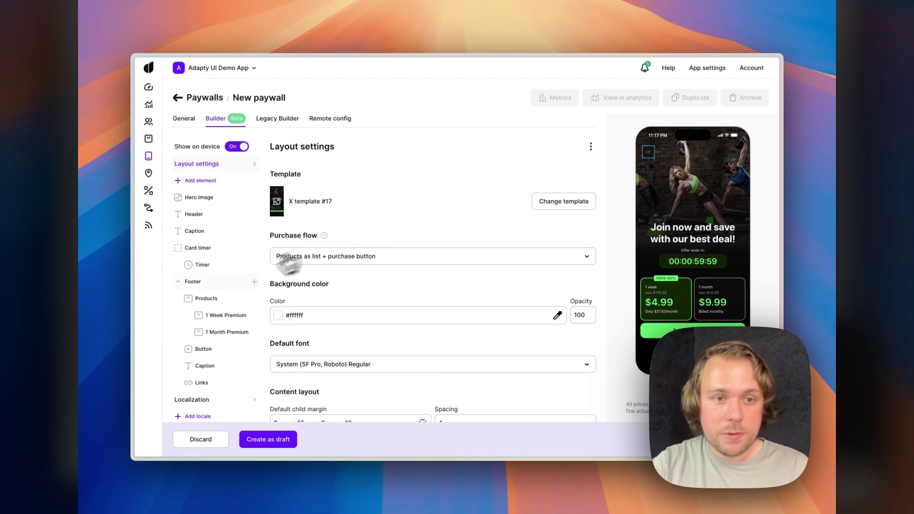
Inspect the footer's Subscribe Today button, Cancel anytime caption and terms/privacy links settings.
click(196, 282)
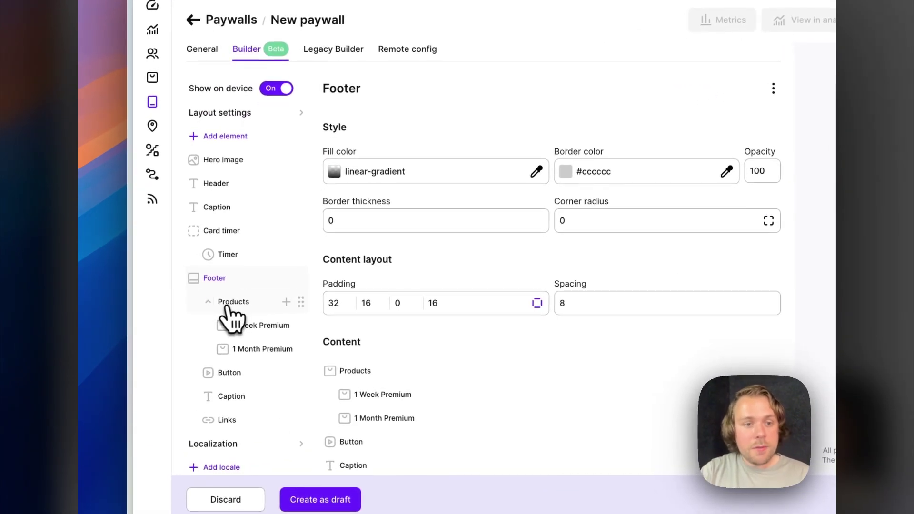
click(223, 303)
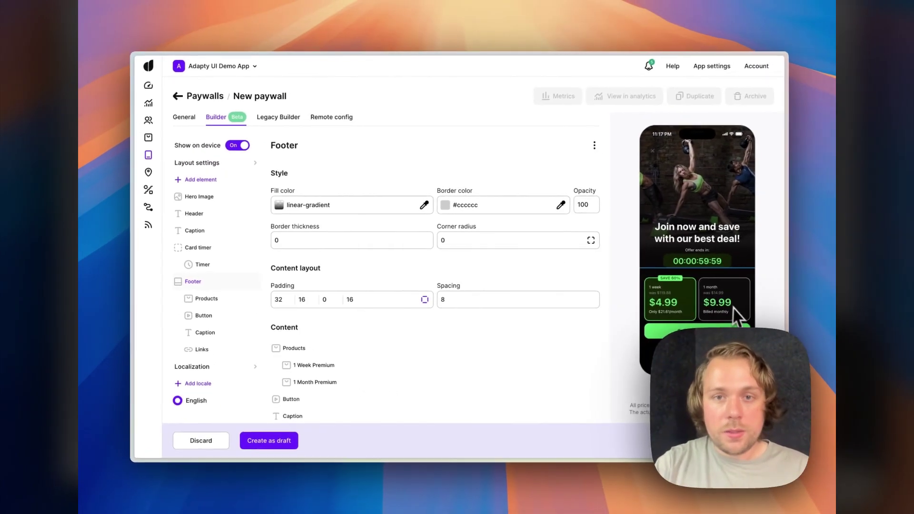
click(703, 336)
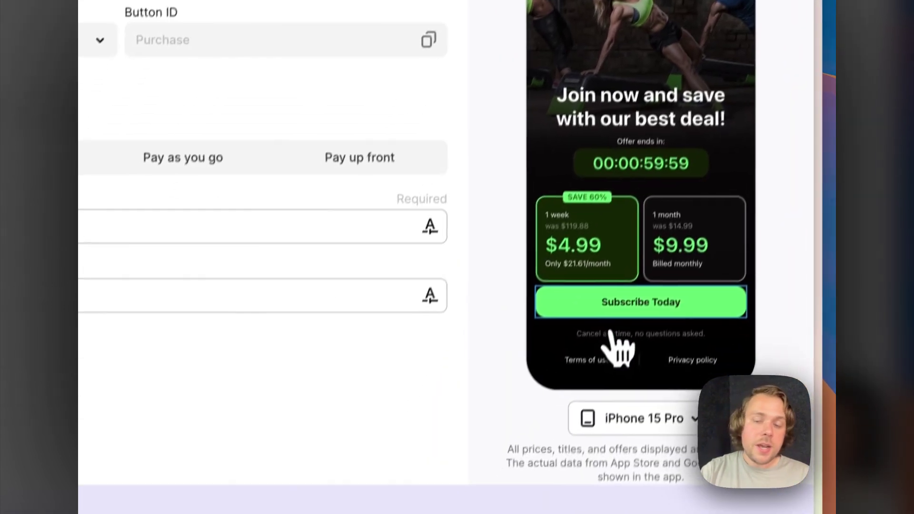
click(608, 334)
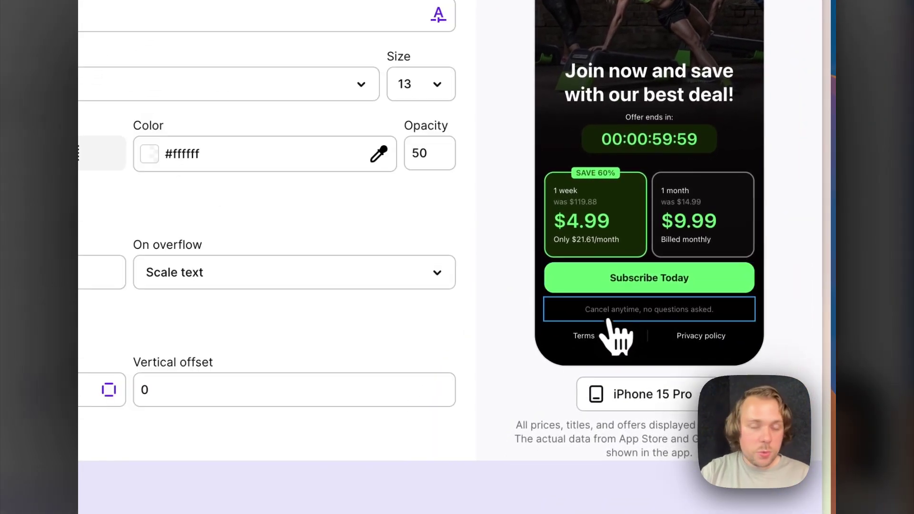
click(606, 341)
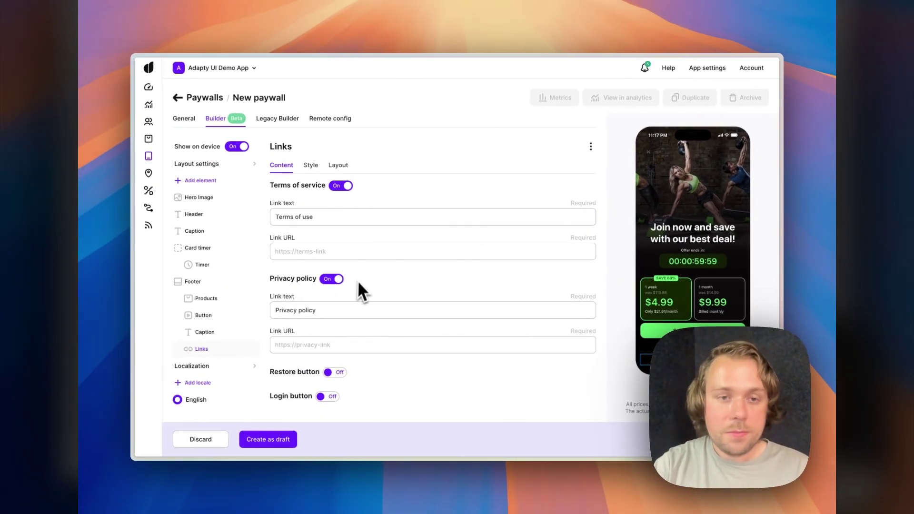
Set the Products layout to Vertical with Justify alignment, labels left and prices right.
click(207, 299)
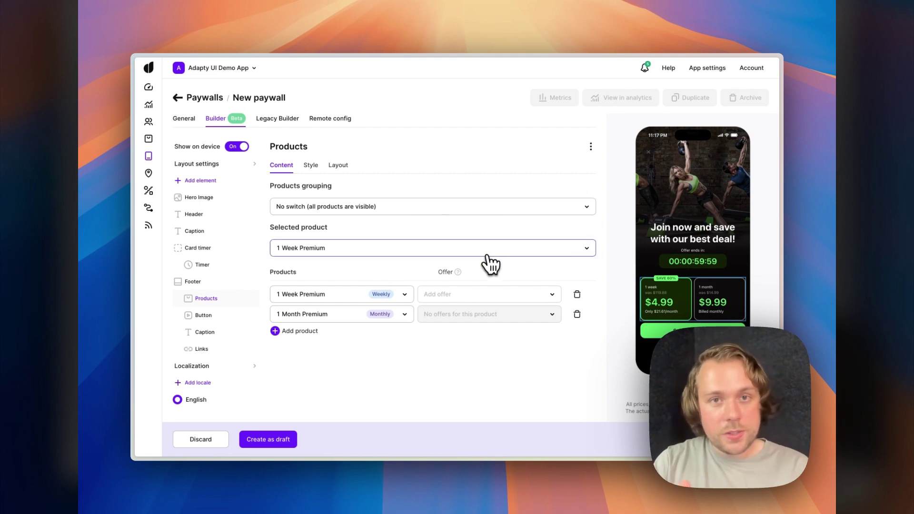
click(341, 167)
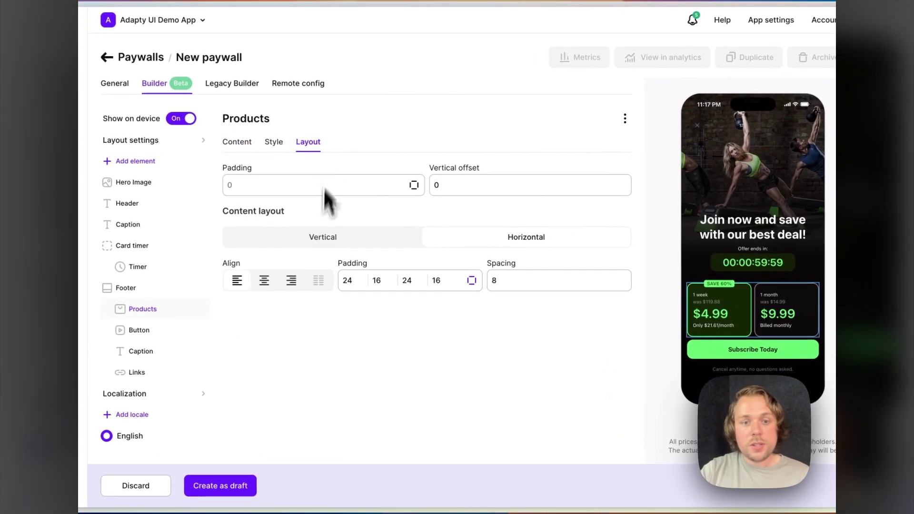
click(320, 241)
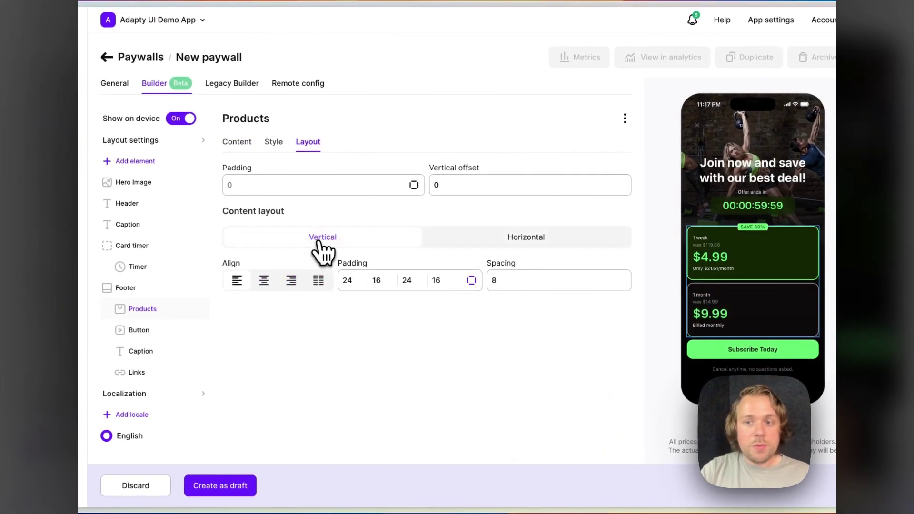
click(268, 282)
click(291, 282)
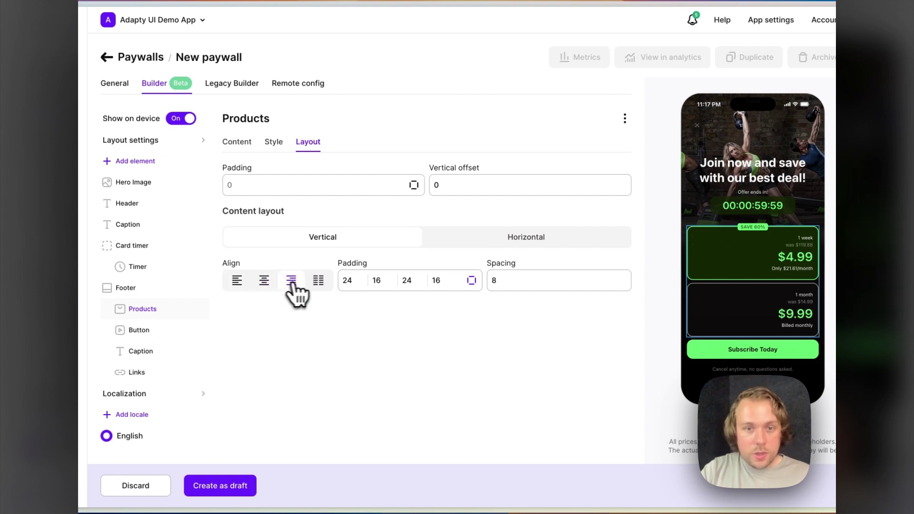
click(315, 282)
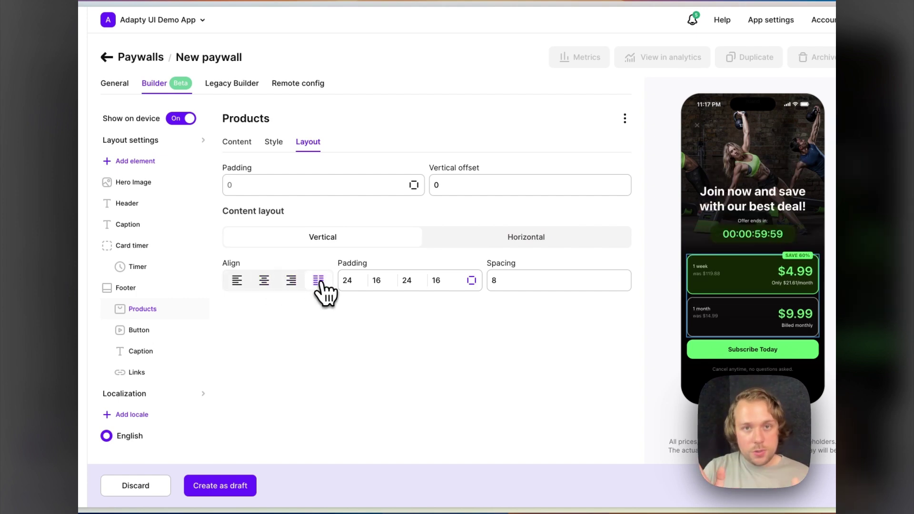
click(275, 142)
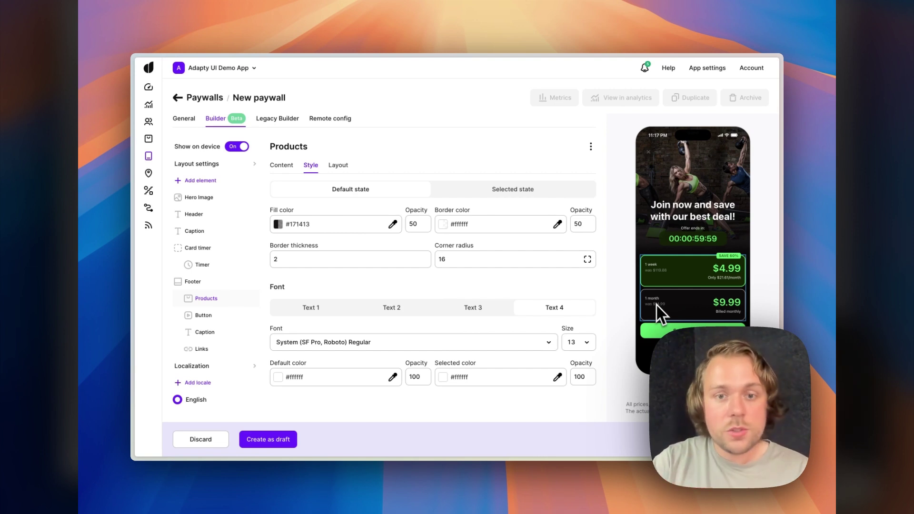
Set the product cards' Text 1 font size to 32.
click(314, 308)
click(575, 348)
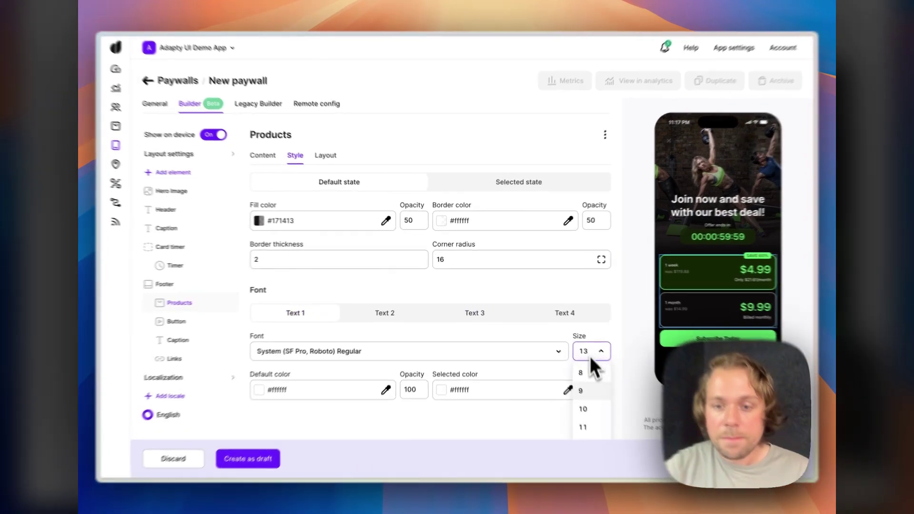
scroll(578, 381, down, 5)
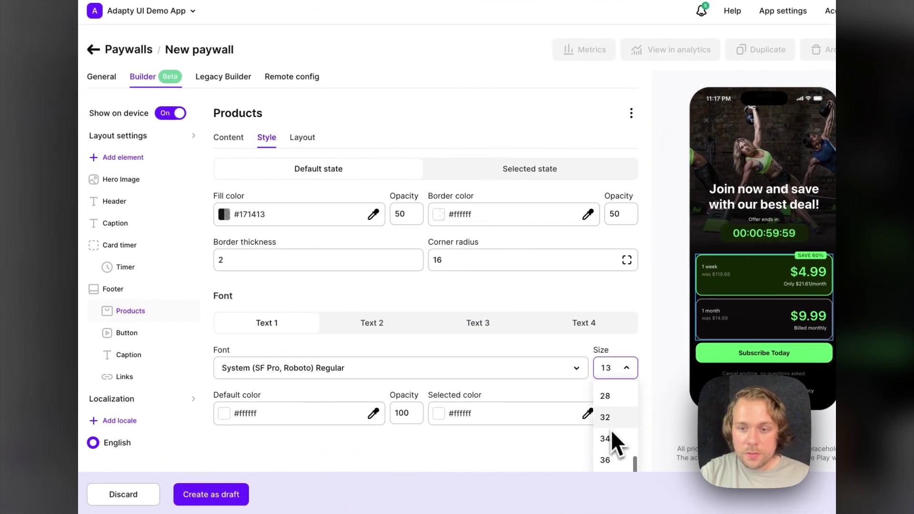
click(610, 427)
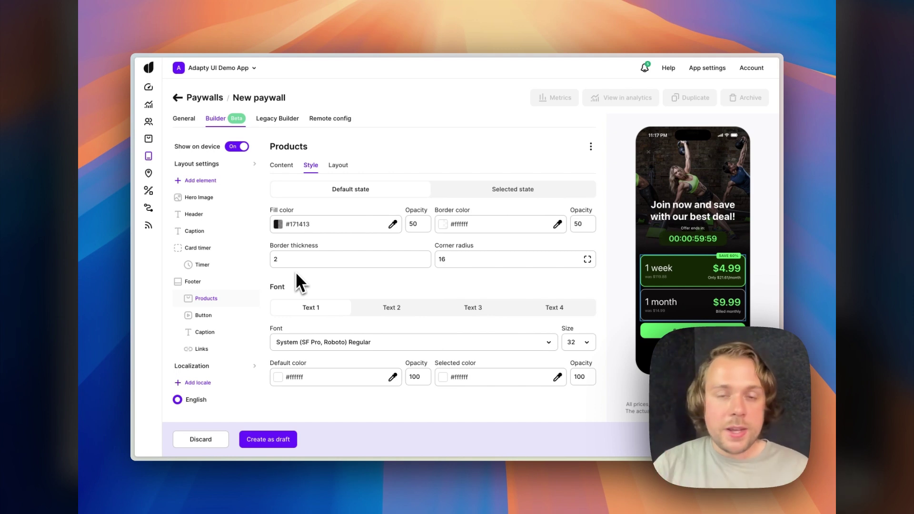
Expand Products and open the 1 Week Premium product's settings.
click(188, 299)
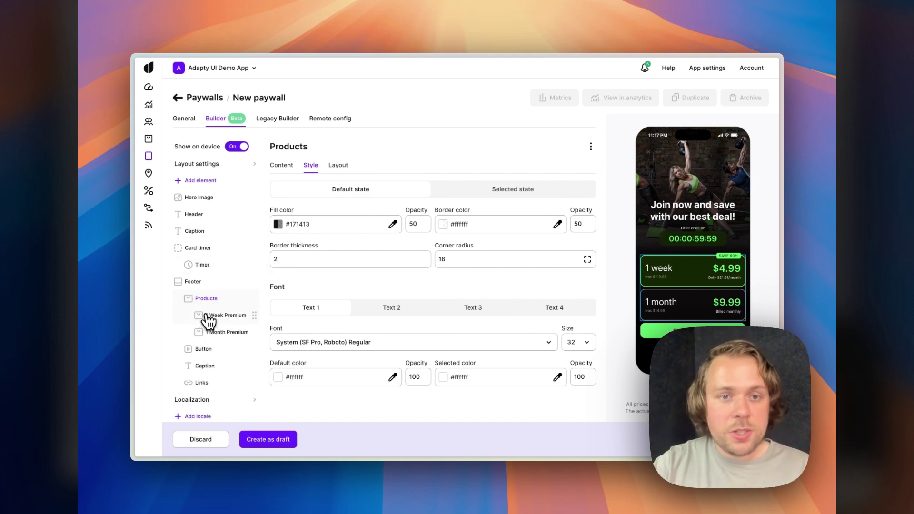
click(208, 318)
scroll(321, 281, down, 1)
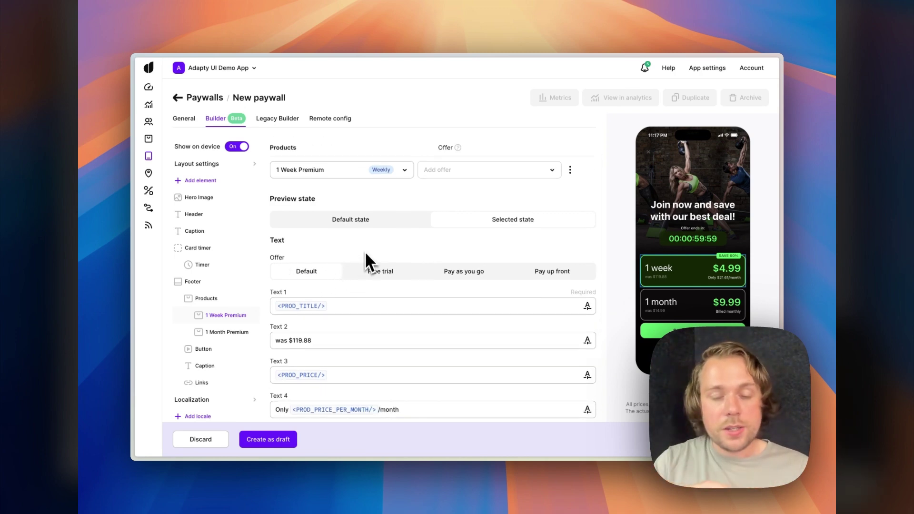
Set 1 Week Premium's Free trial offer Text 1 to 'free trial', leaving the Default title unchanged.
scroll(365, 254, down, 2)
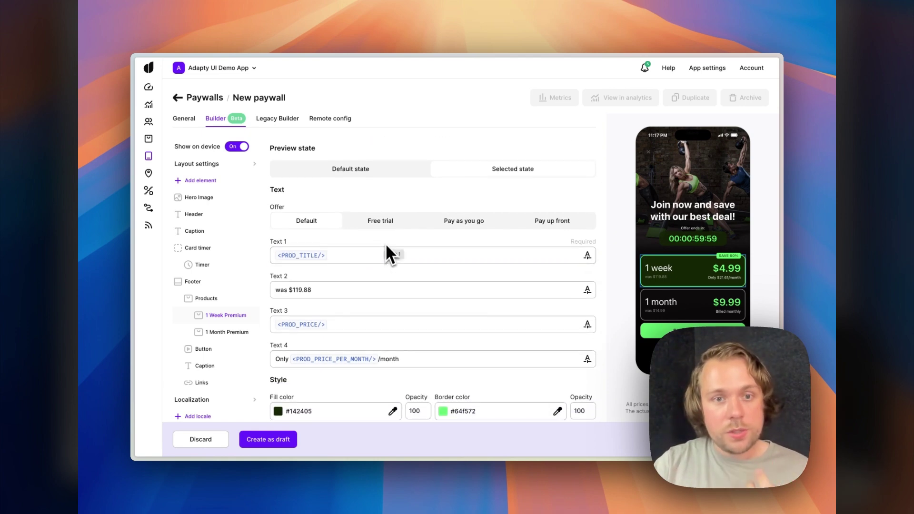
scroll(386, 247, down, 1)
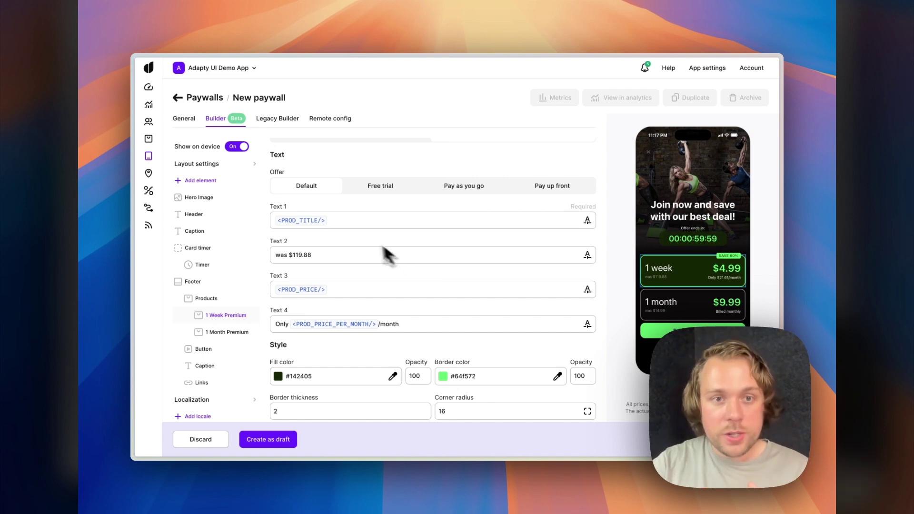
click(341, 223)
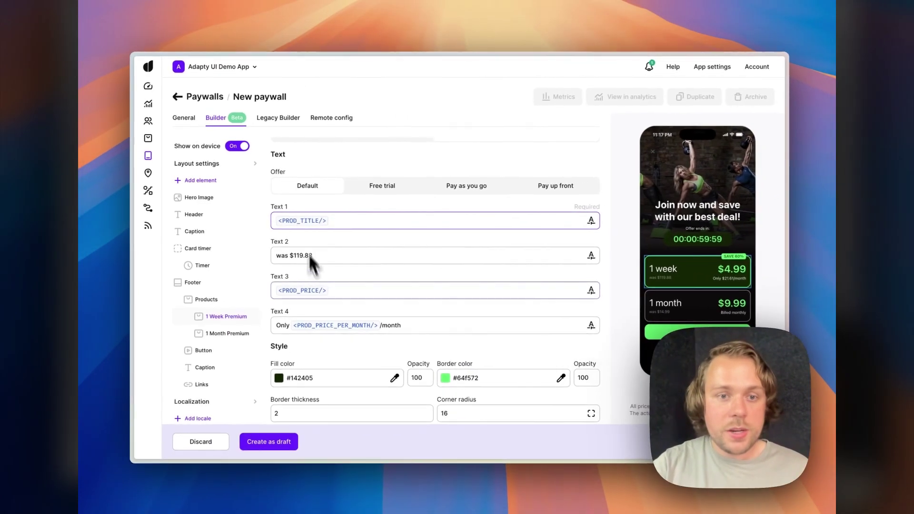
click(419, 369)
scroll(334, 278, up, 1)
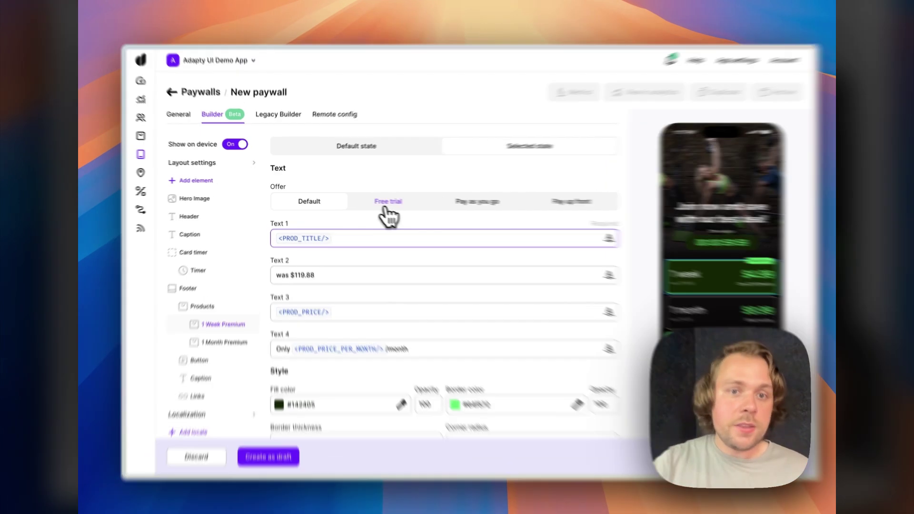
click(386, 203)
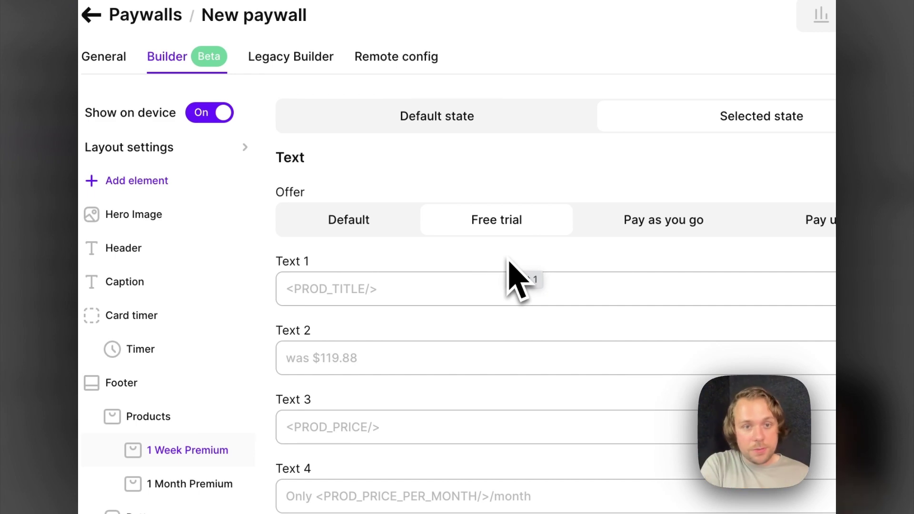
click(455, 285)
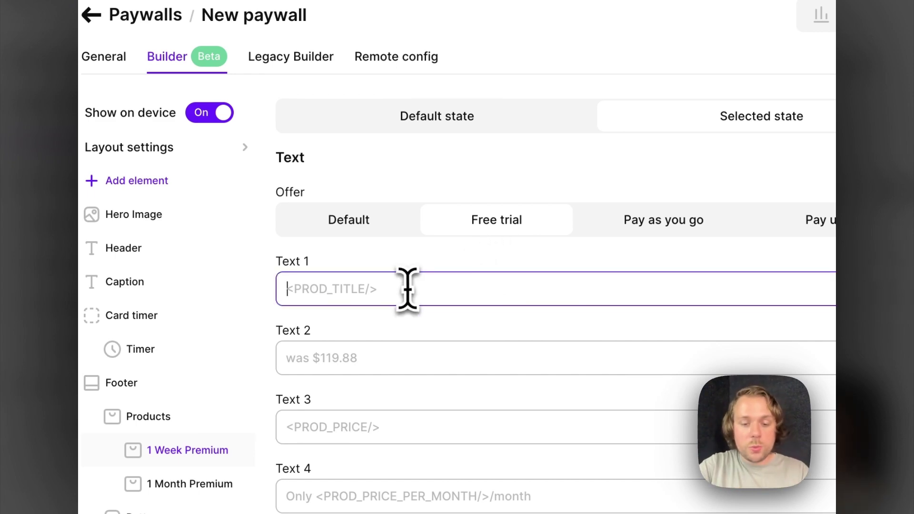
text(free trial)
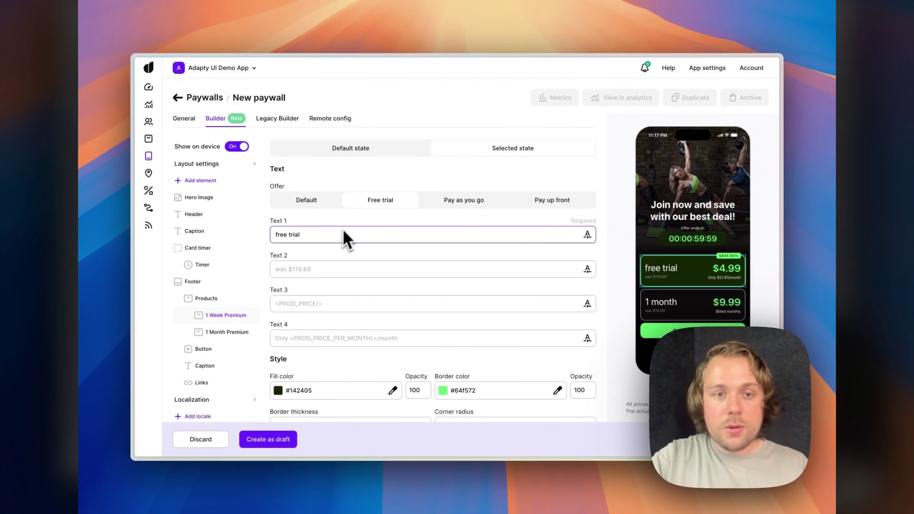
click(312, 201)
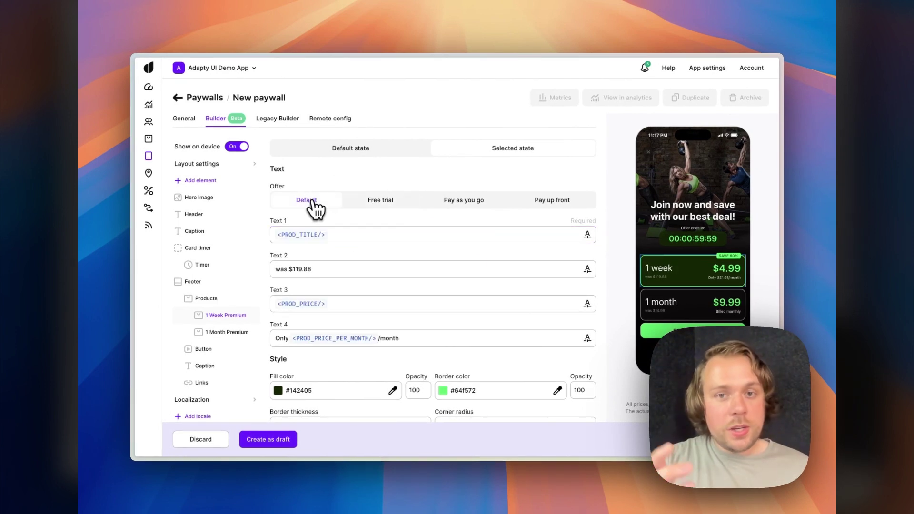
Set the purchase button's Free trial offer text to 'Try for free', keeping Default as 'Subscribe Today'.
click(190, 298)
click(204, 316)
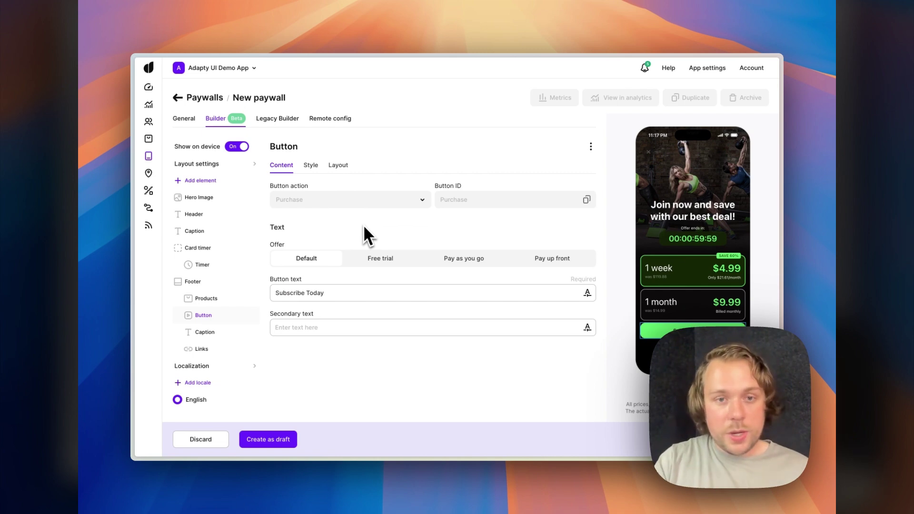
click(384, 260)
click(338, 290)
text(Try )
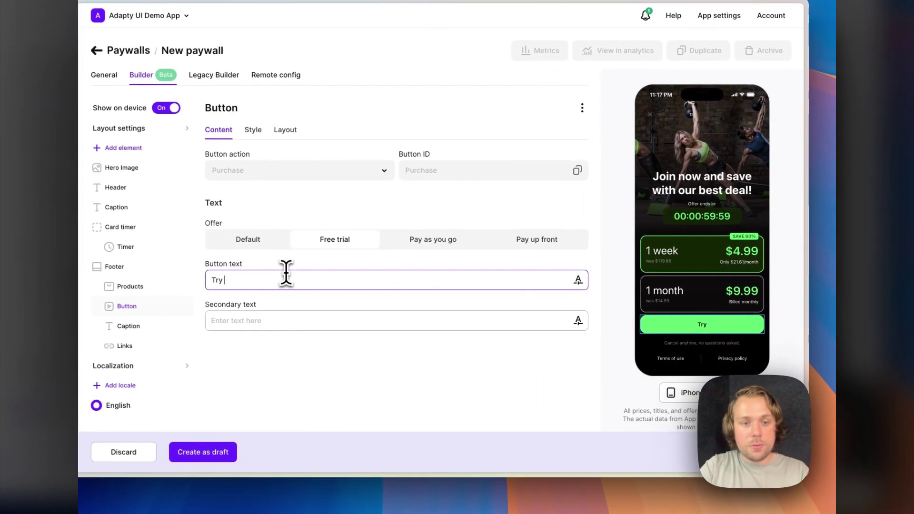
text(free)
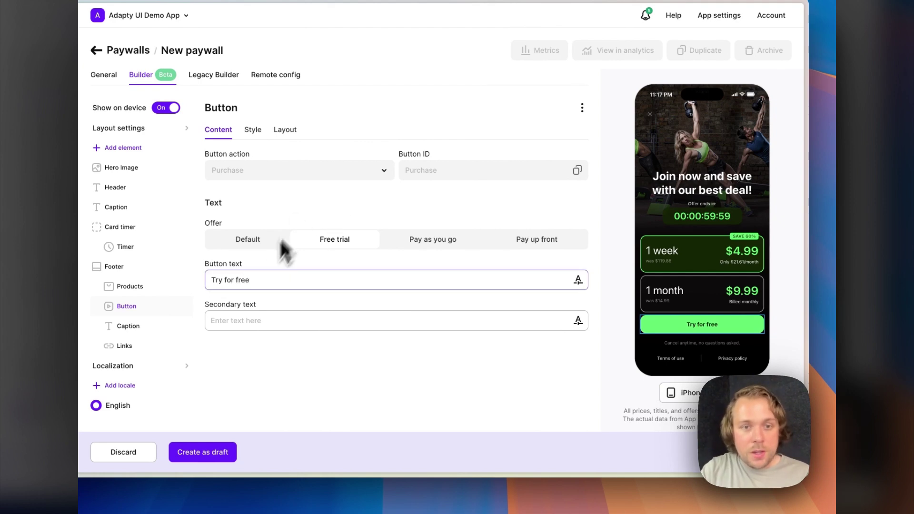
click(260, 244)
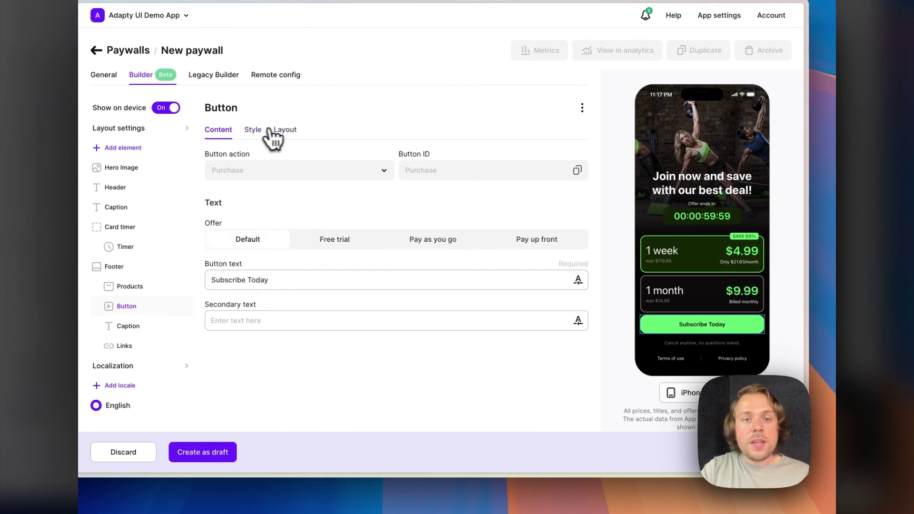
Change the purchase button's padding from 16 to 32, then delete the button.
click(285, 130)
double_click(245, 240)
text(32)
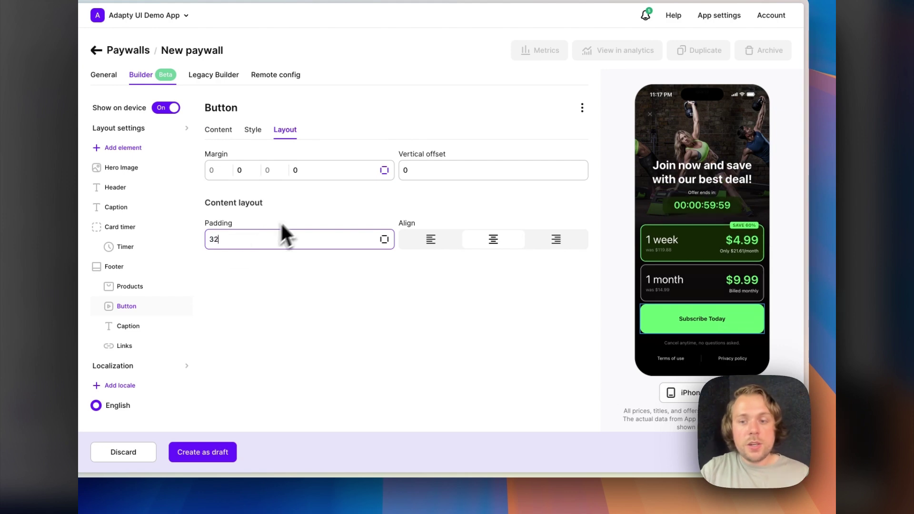
drag(131, 306, 186, 300)
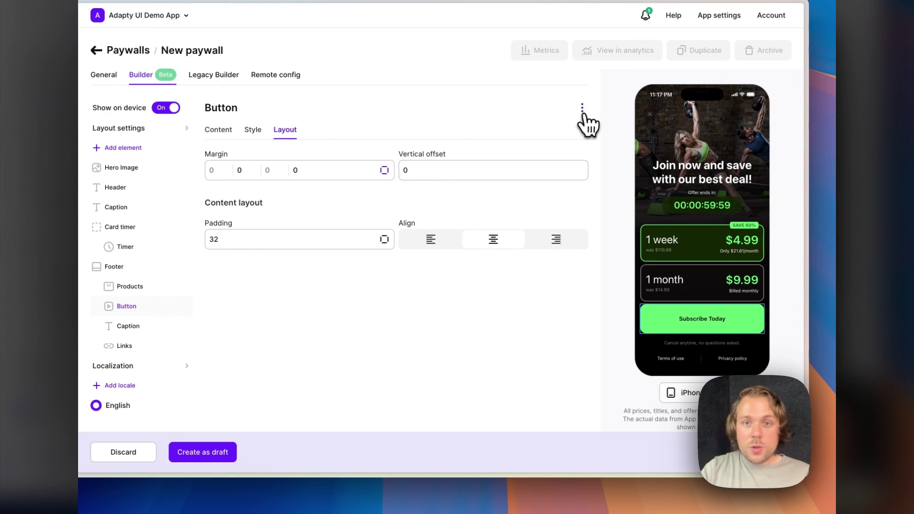
click(582, 109)
click(589, 148)
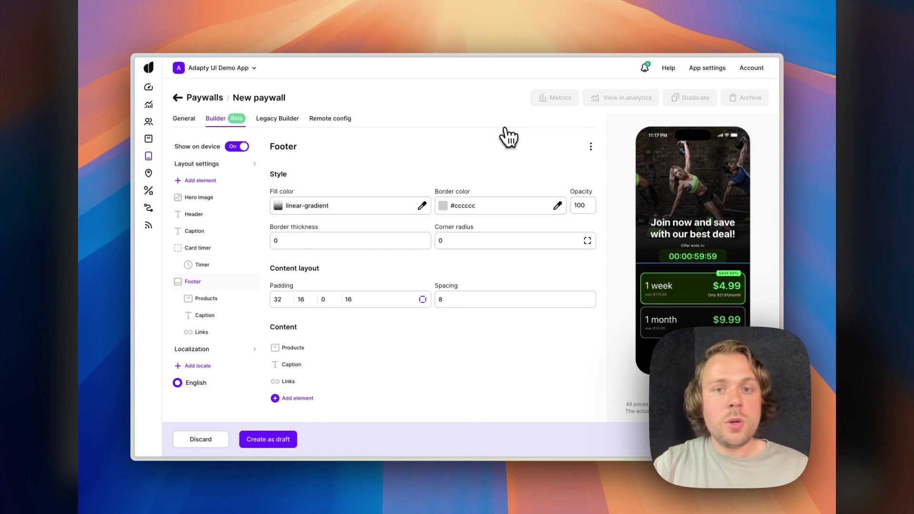
Set Products grouping to Toggle: 1 Week Premium when on, 1 Month Premium when off.
click(210, 300)
click(286, 168)
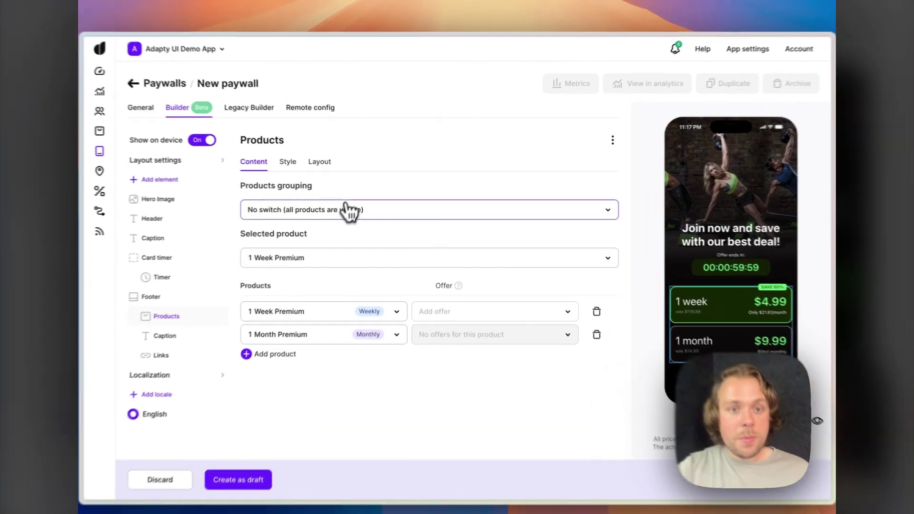
click(362, 206)
click(346, 241)
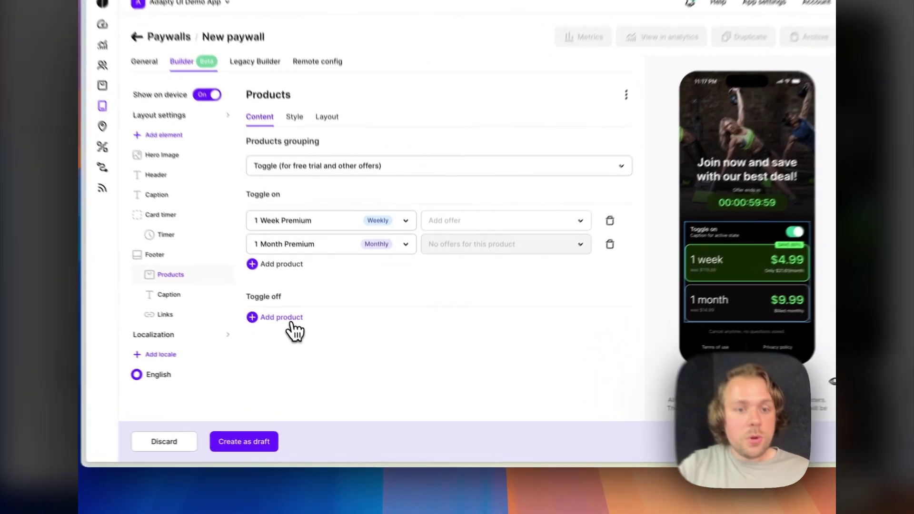
click(300, 334)
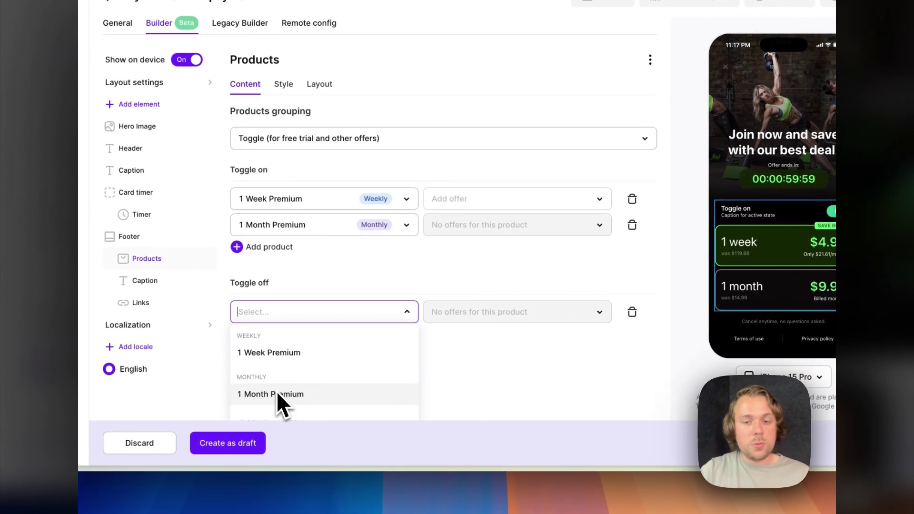
click(277, 395)
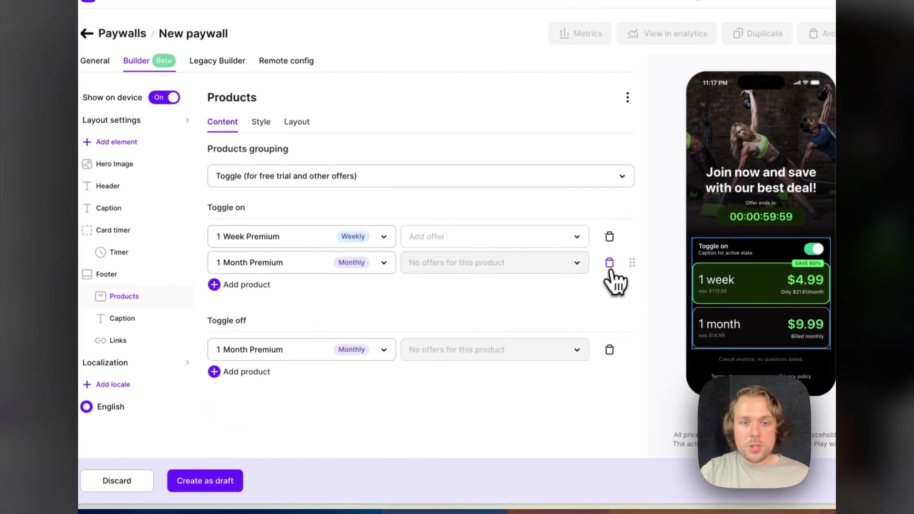
click(610, 263)
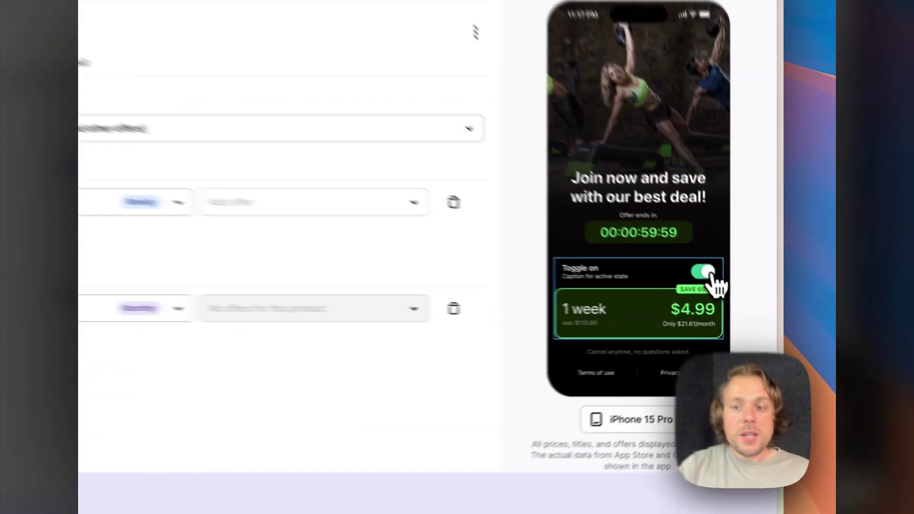
Test the preview toggle on and off, leaving it off to show only the 1 month $9.99 plan.
click(704, 272)
click(704, 271)
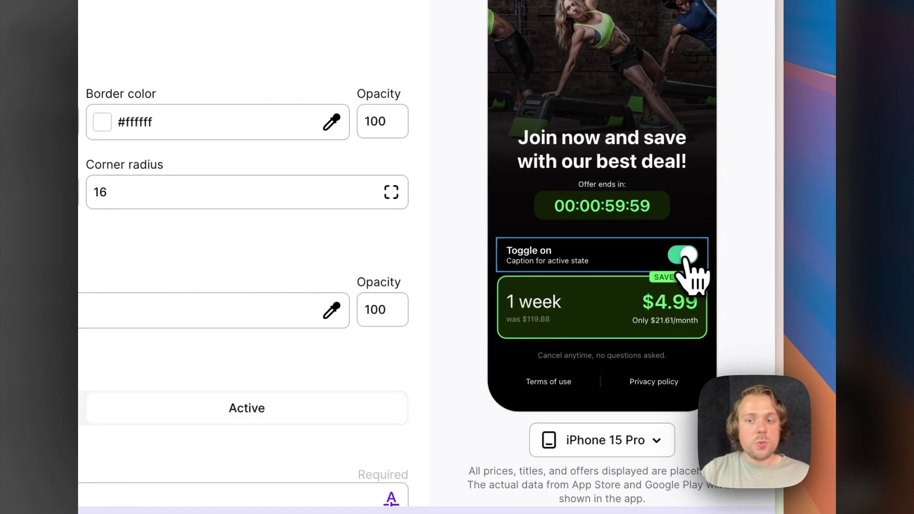
click(686, 260)
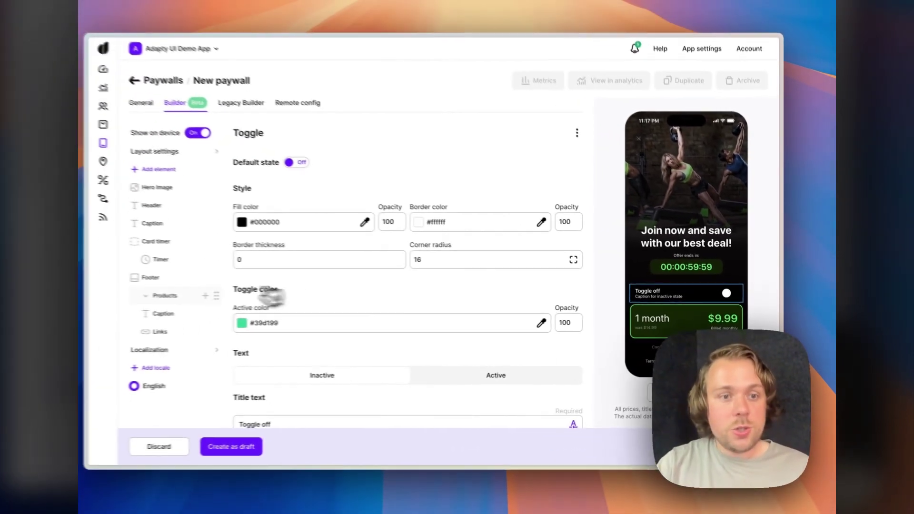
click(165, 295)
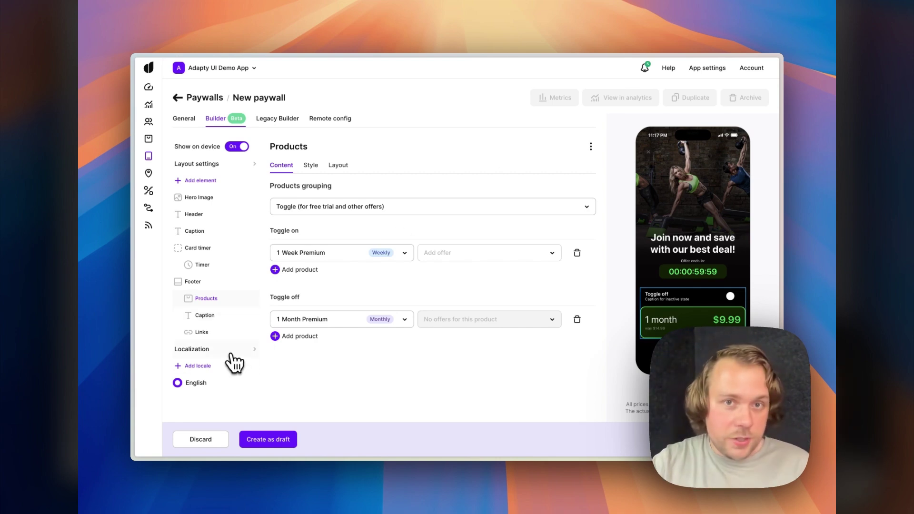
Add a French (fr) locale to the paywall's Localization table beside English.
click(215, 351)
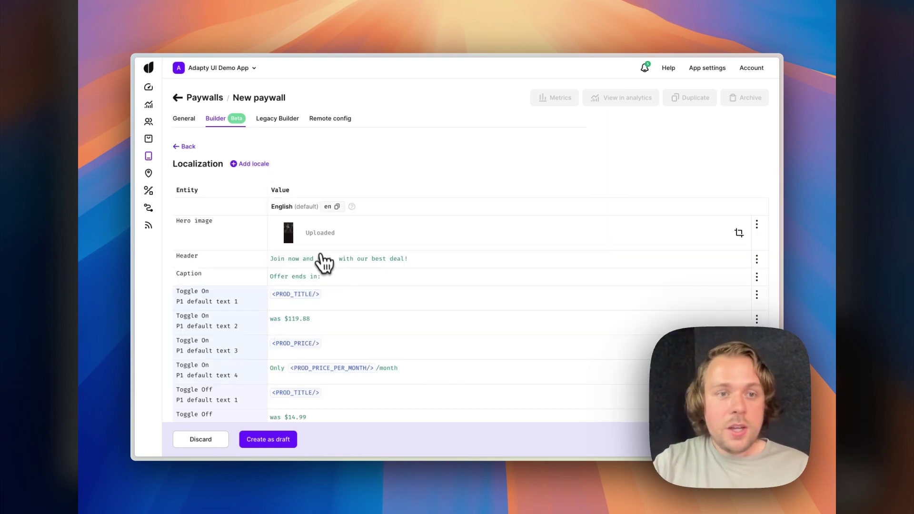
click(193, 151)
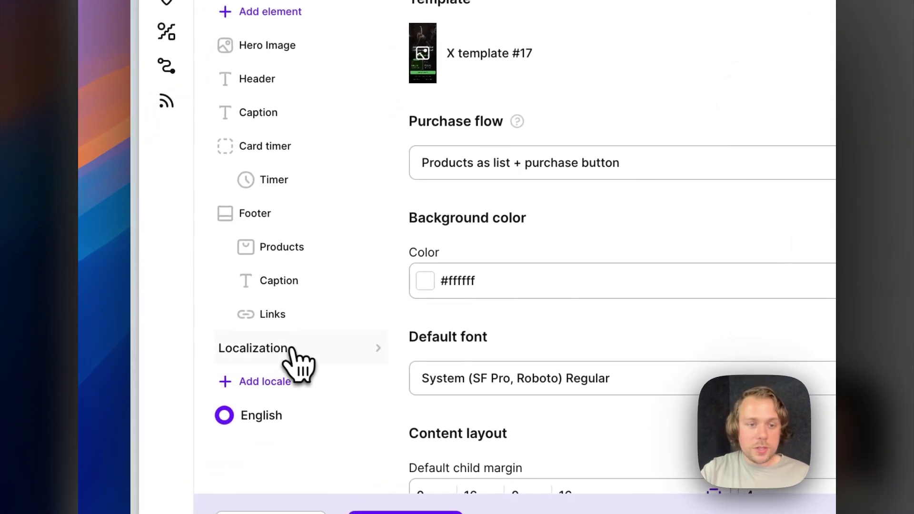
click(292, 355)
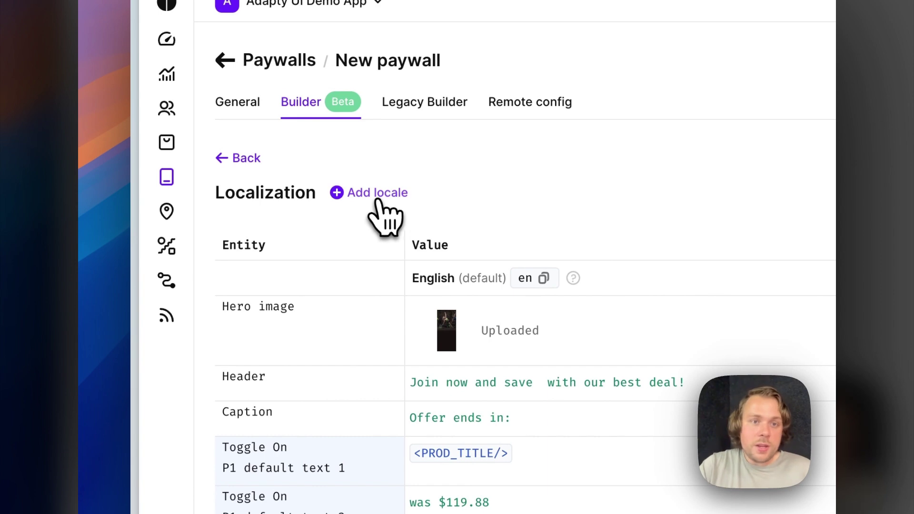
click(379, 195)
click(673, 424)
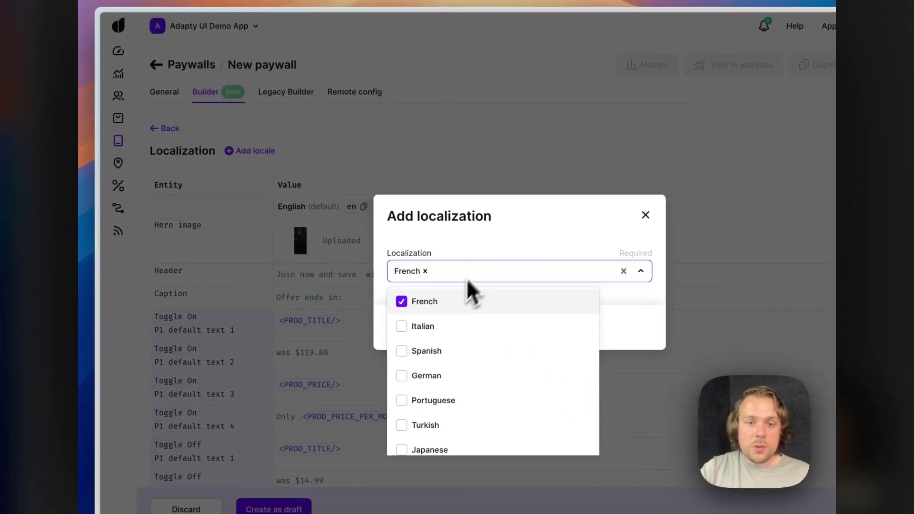
click(482, 248)
click(446, 329)
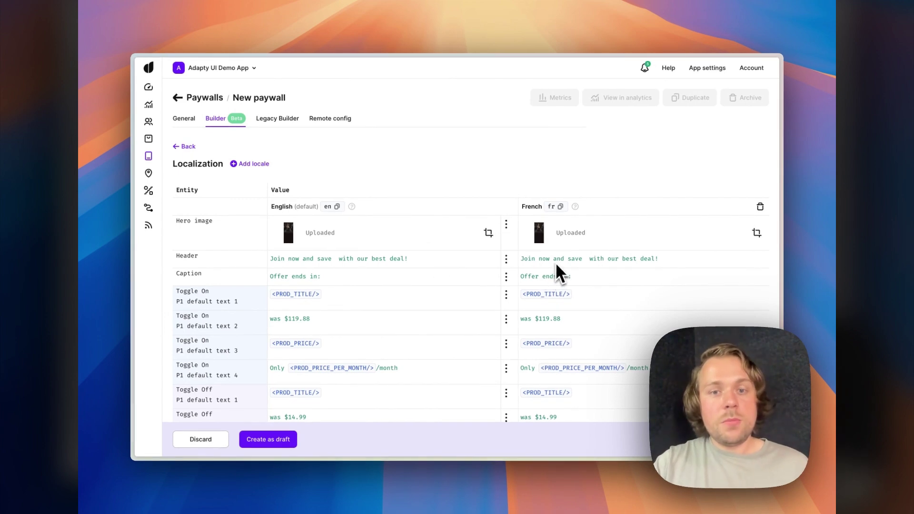
Replace the French Header cell in the Localization table with 'French title'.
scroll(555, 265, down, 1)
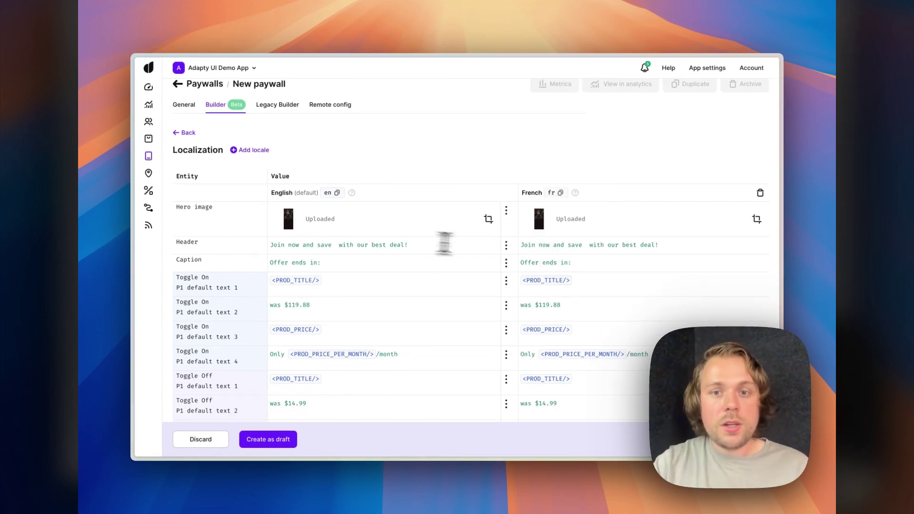
triple_click(550, 246)
text(Fre)
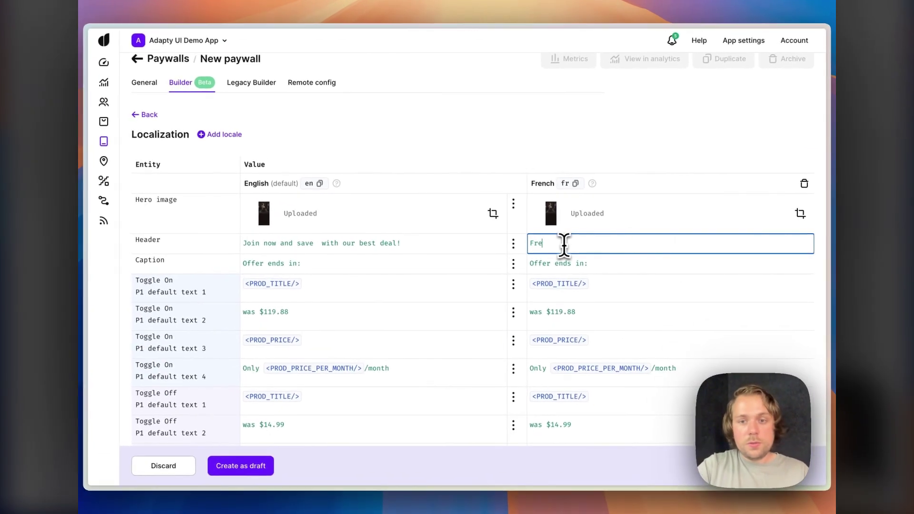
text(nch tex)
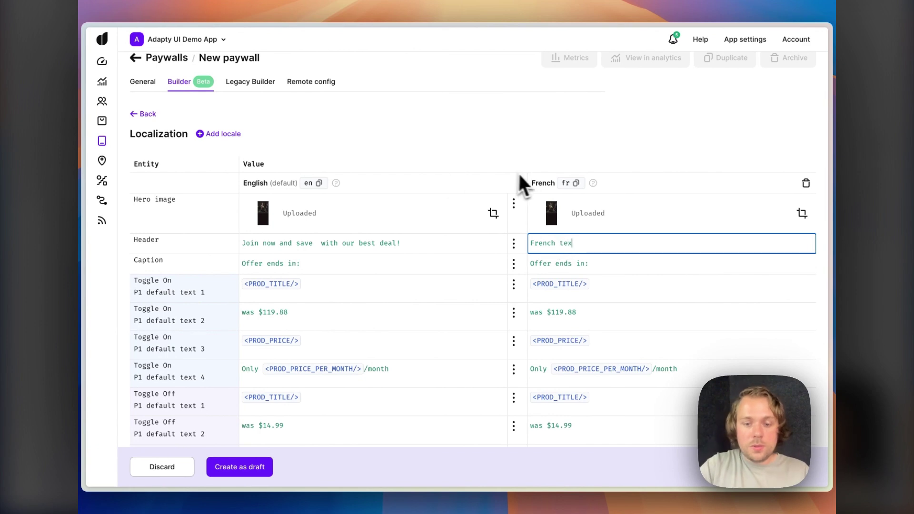
key(BackSpace)
key(BackSpace)
text(itle)
key(Return)
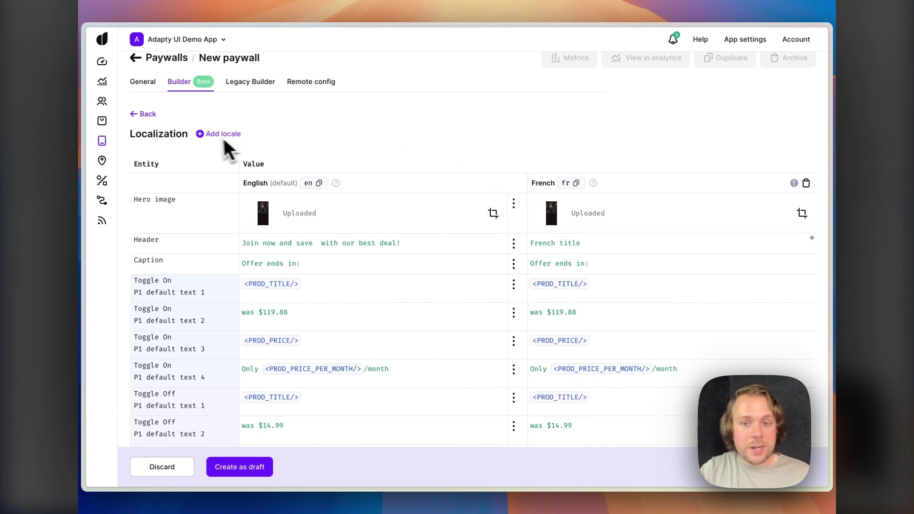
Back in the builder, preview the paywall in French, then switch back to English.
click(146, 115)
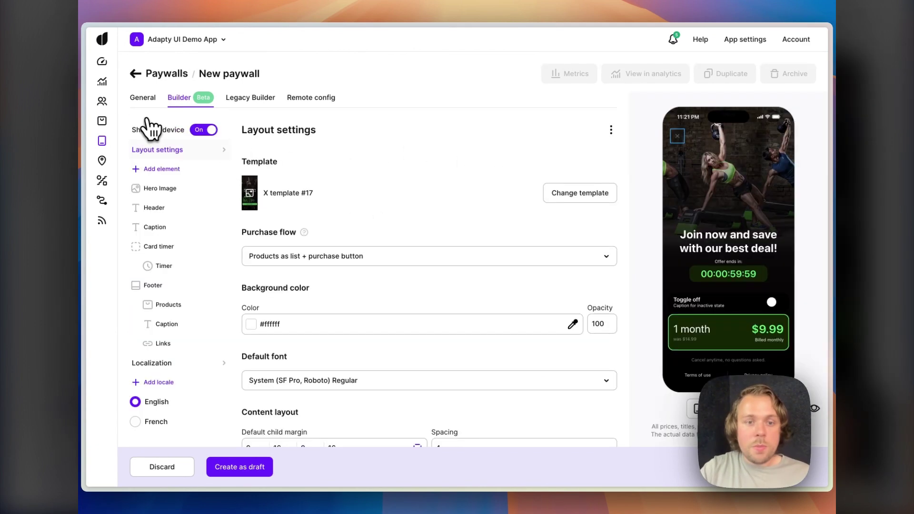
scroll(204, 314, down, 1)
click(159, 403)
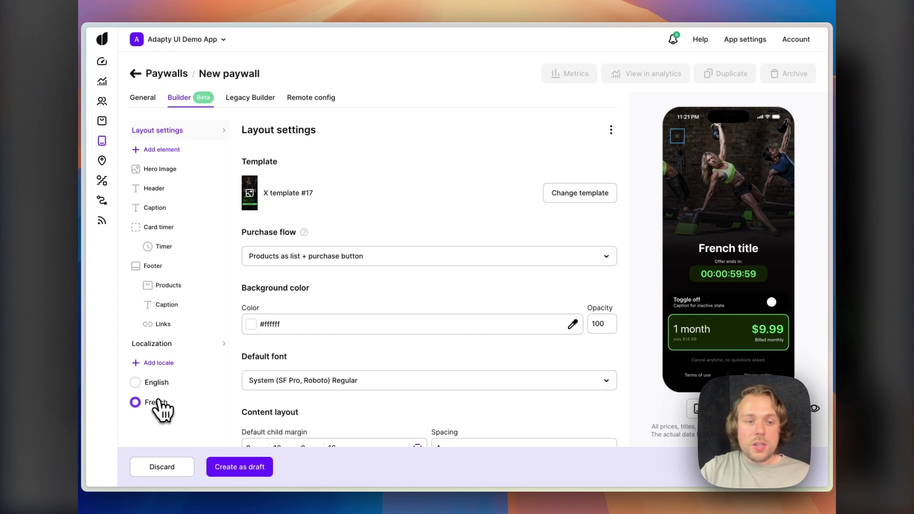
click(160, 382)
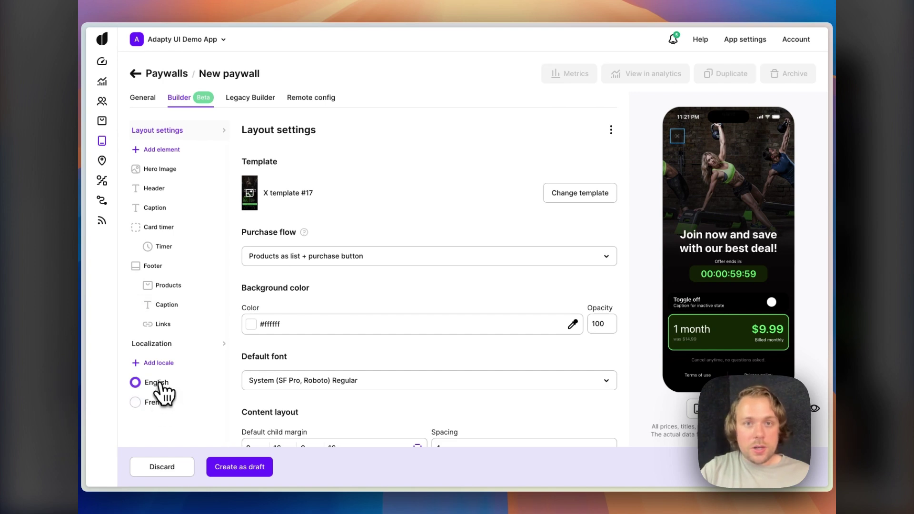